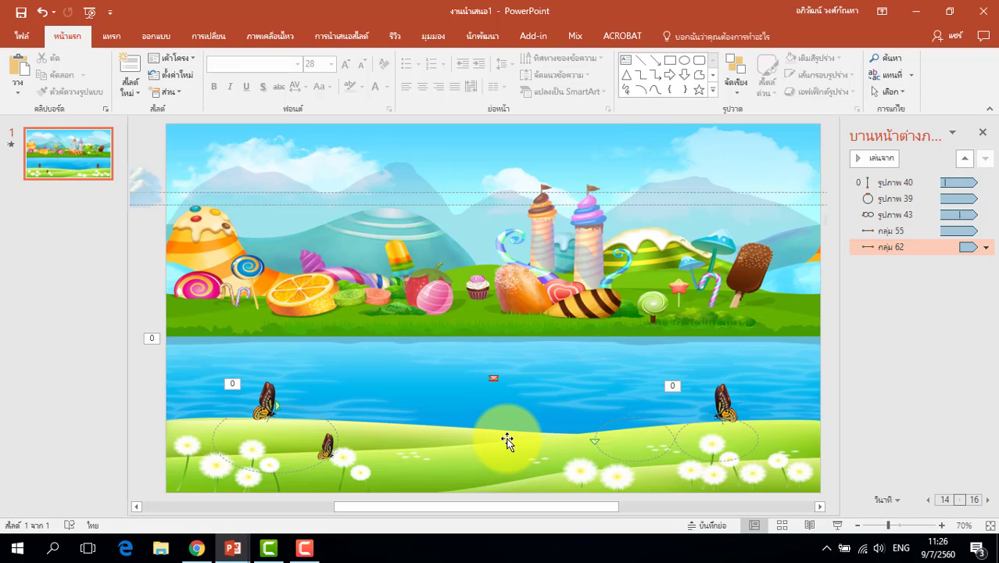
Search Google for 'sun cartoon' and show the image results.
left_click(195, 547)
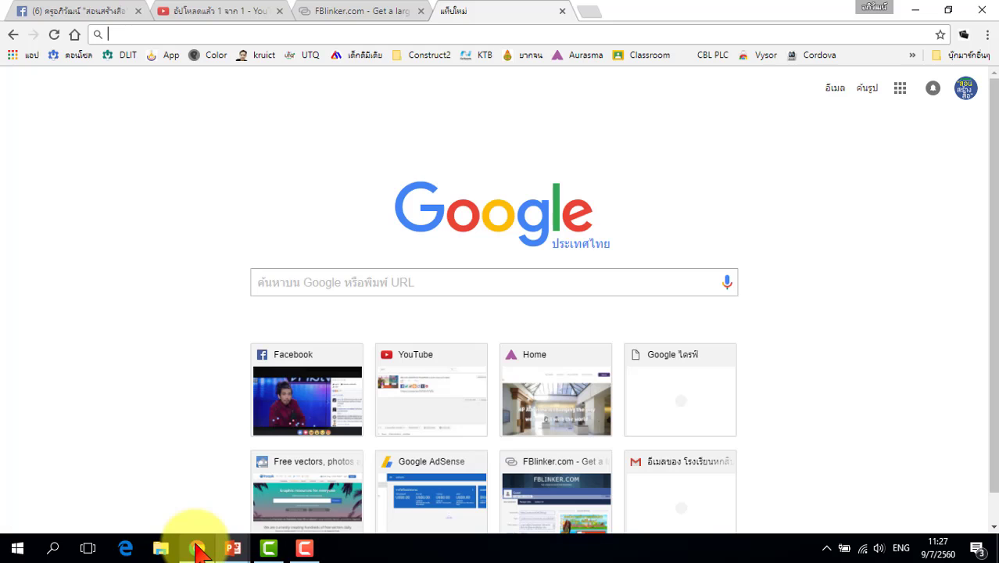
left_click(397, 276)
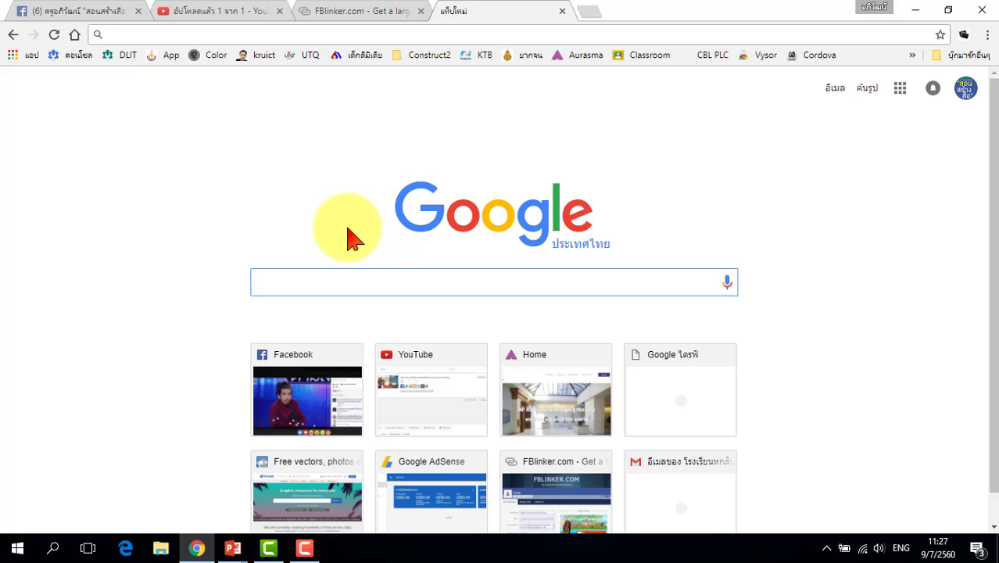
type("su")
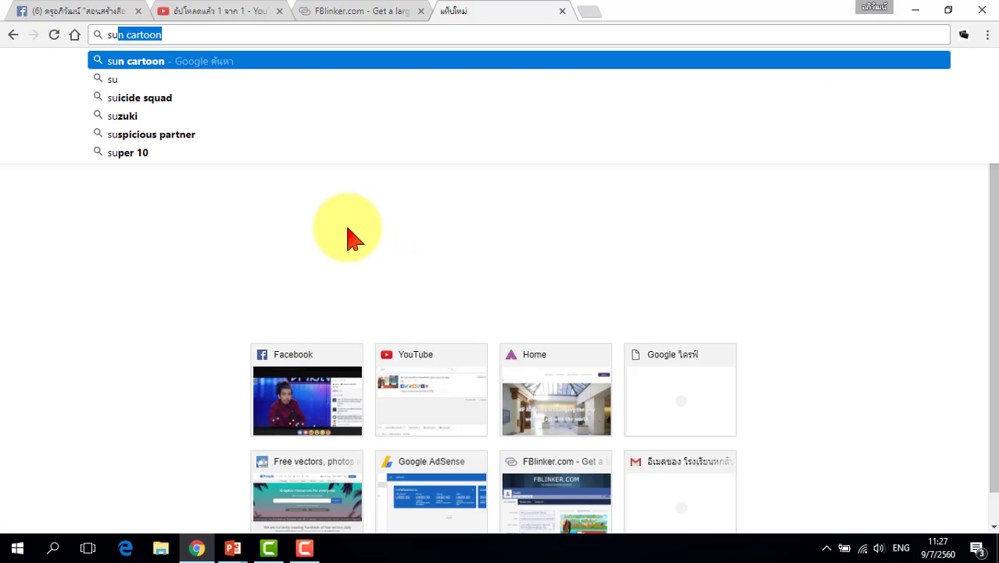
type("n c")
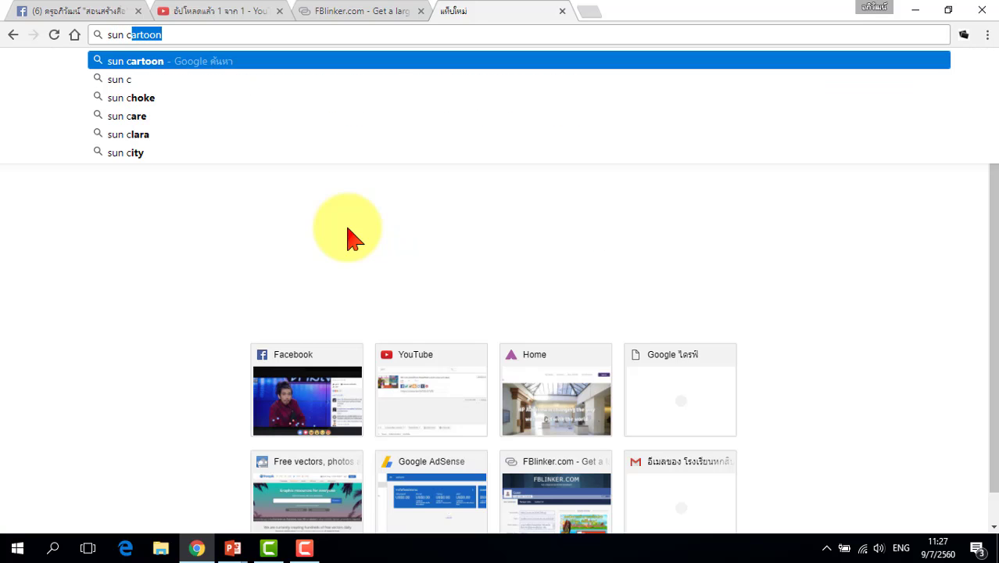
key("Return")
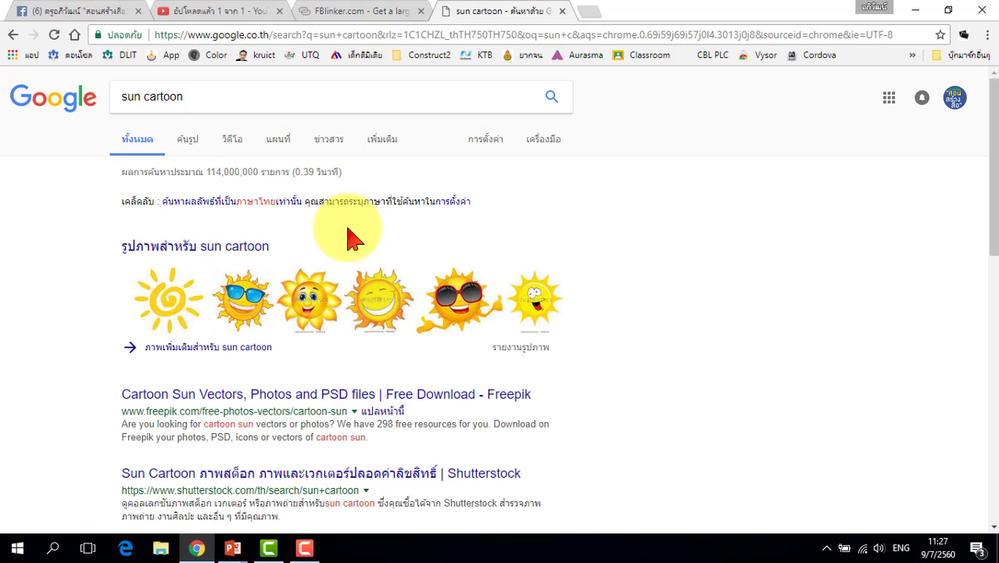
left_click(186, 141)
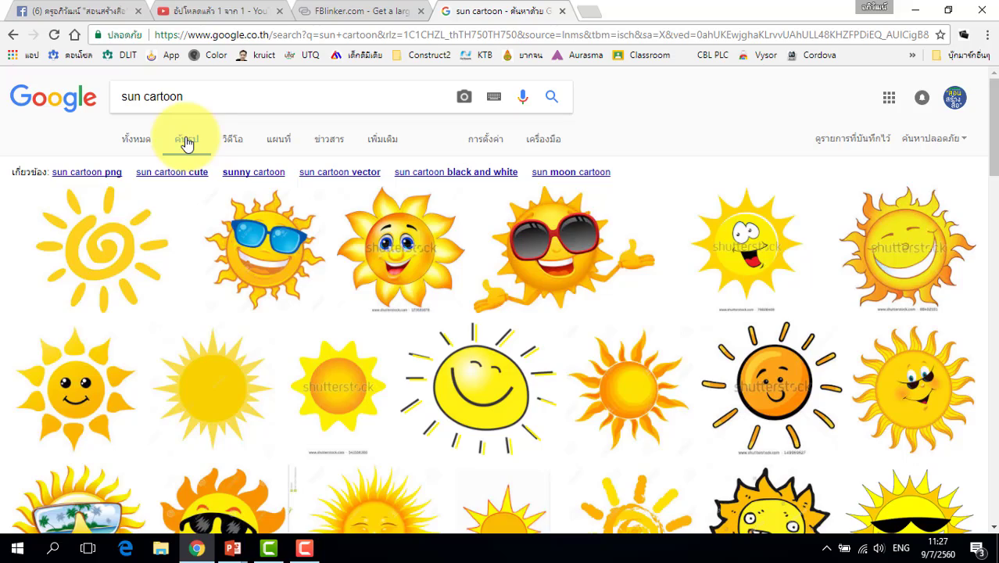
Copy the 594 × 600 Sun Transparent PNG clip art image.
scroll(588, 338, "down", 2)
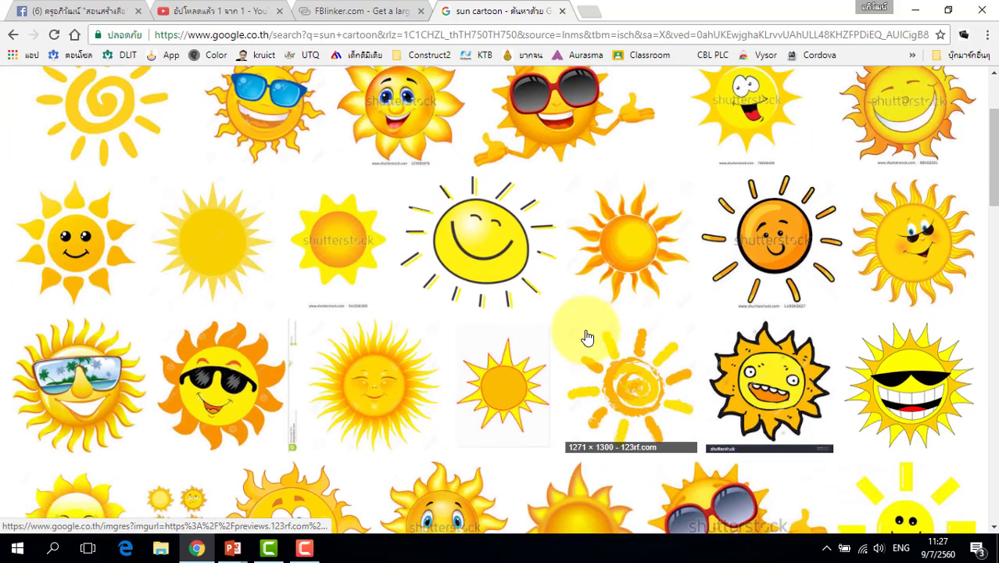
scroll(588, 338, "down", 2)
scroll(588, 338, "down", 2)
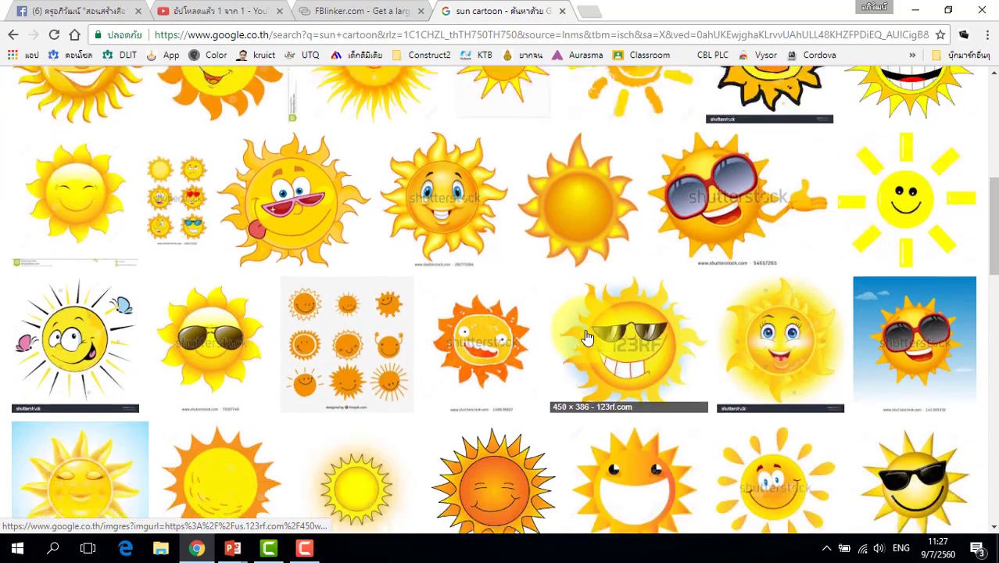
scroll(588, 338, "down", 2)
scroll(588, 338, "down", 1)
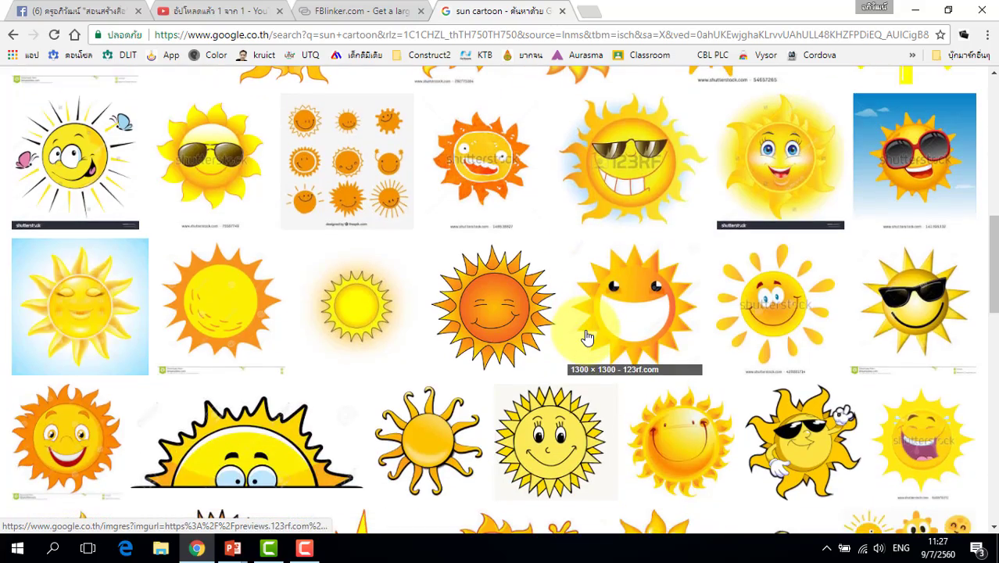
scroll(588, 338, "down", 2)
scroll(588, 338, "down", 1)
scroll(587, 338, "down", 1)
scroll(588, 338, "down", 1)
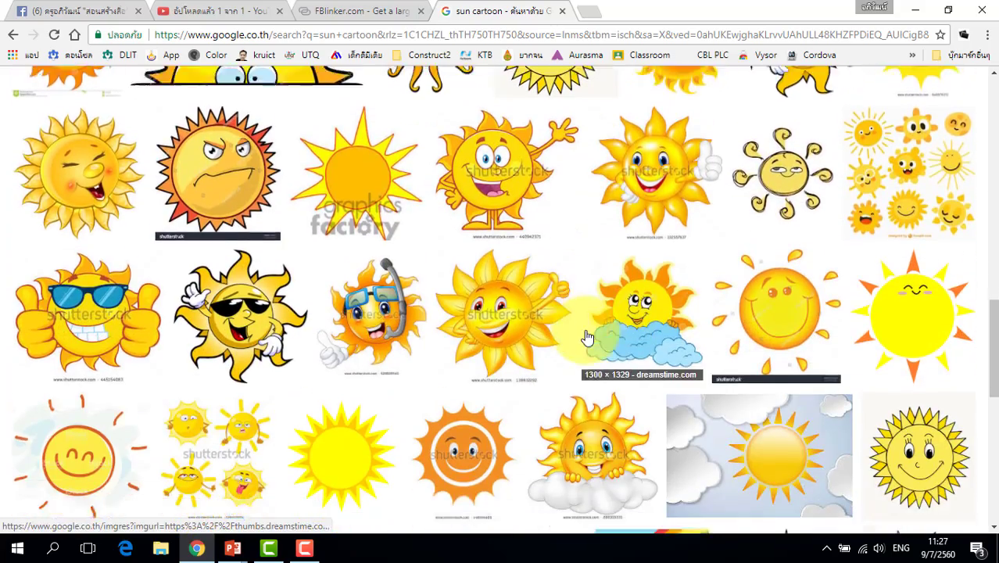
scroll(587, 338, "down", 1)
scroll(588, 338, "down", 2)
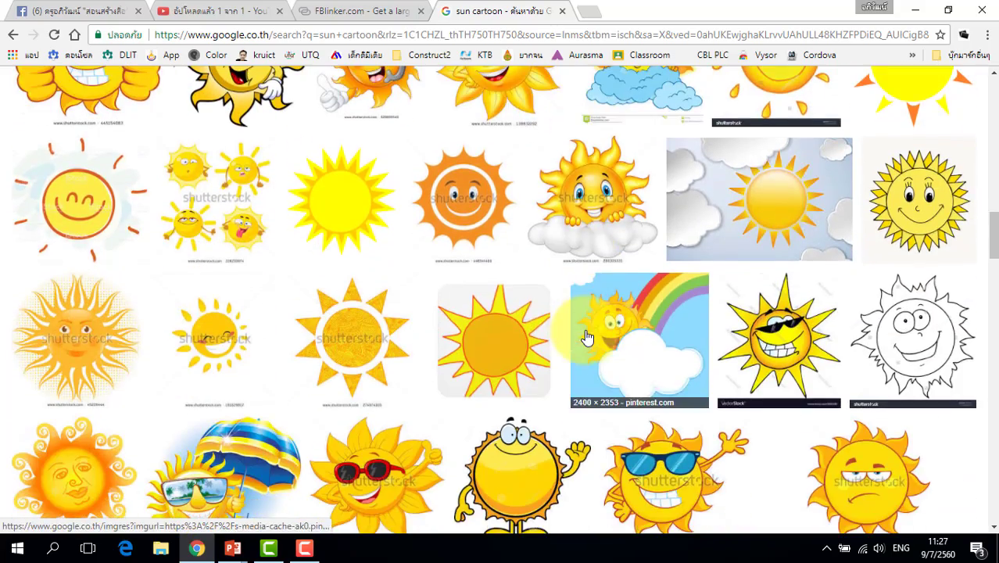
left_click(364, 214)
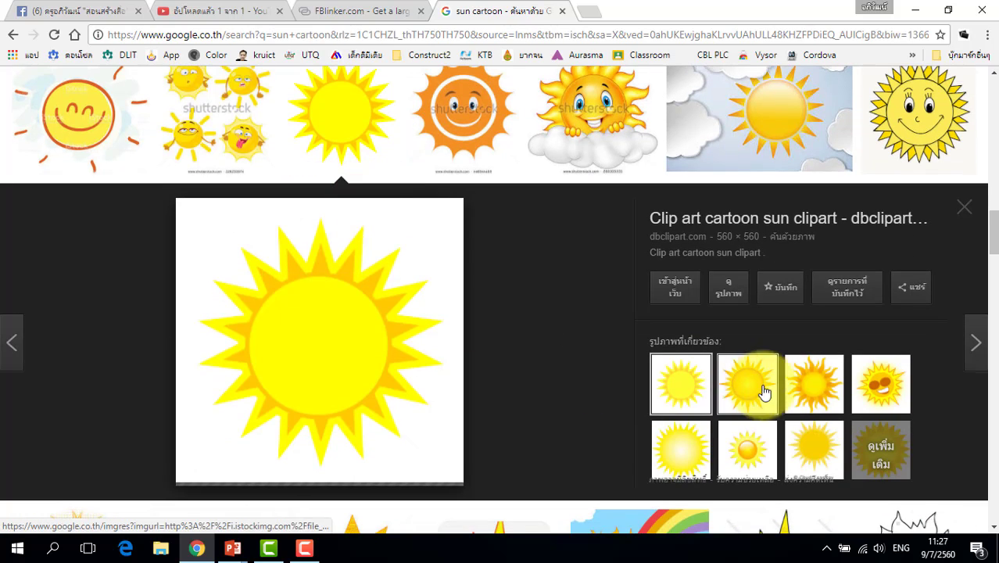
left_click(816, 384)
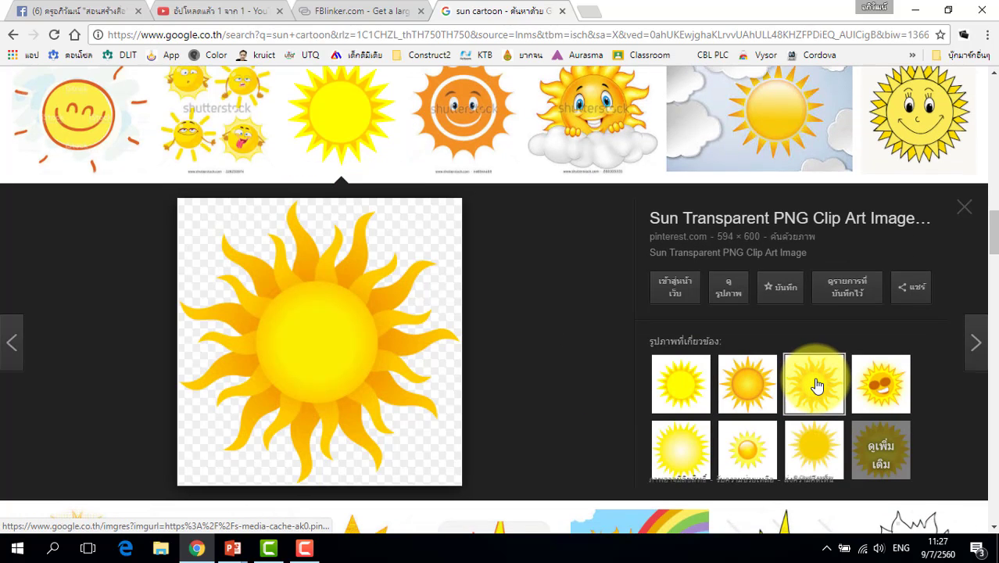
right_click(317, 298)
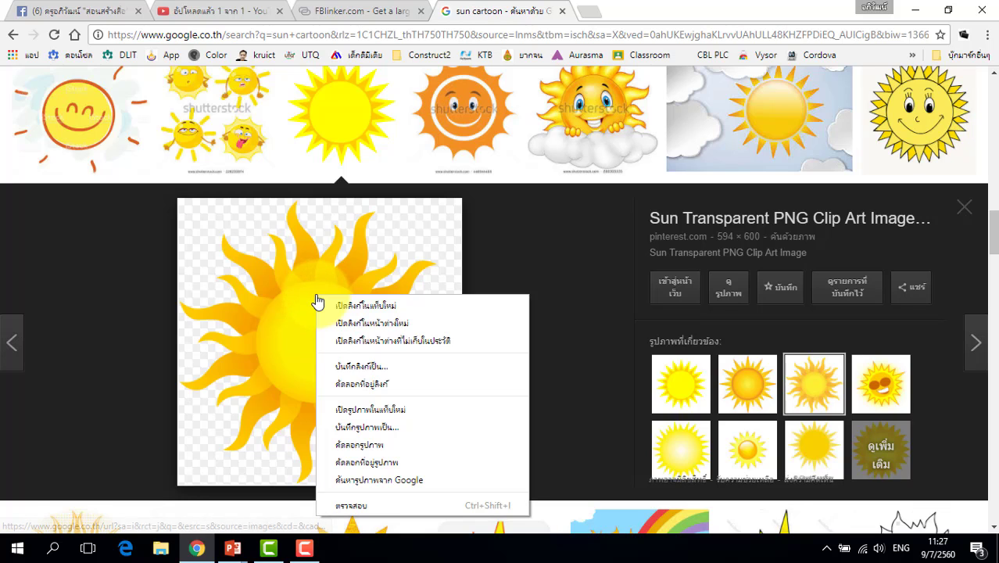
left_click(360, 444)
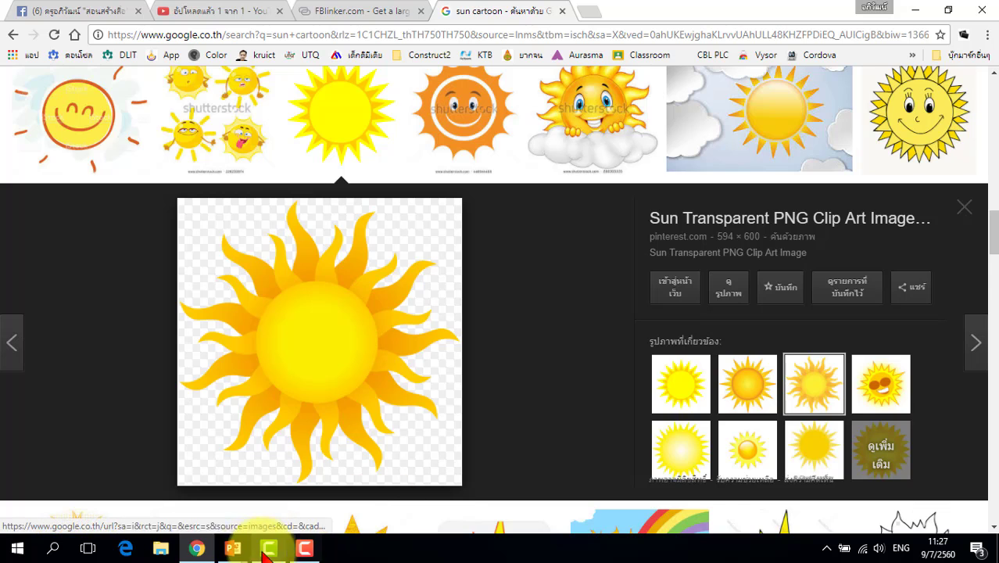
Paste the sun onto the candy-land slide and shrink it into the sky above the towers.
mouse_move(232, 549)
left_click(156, 473)
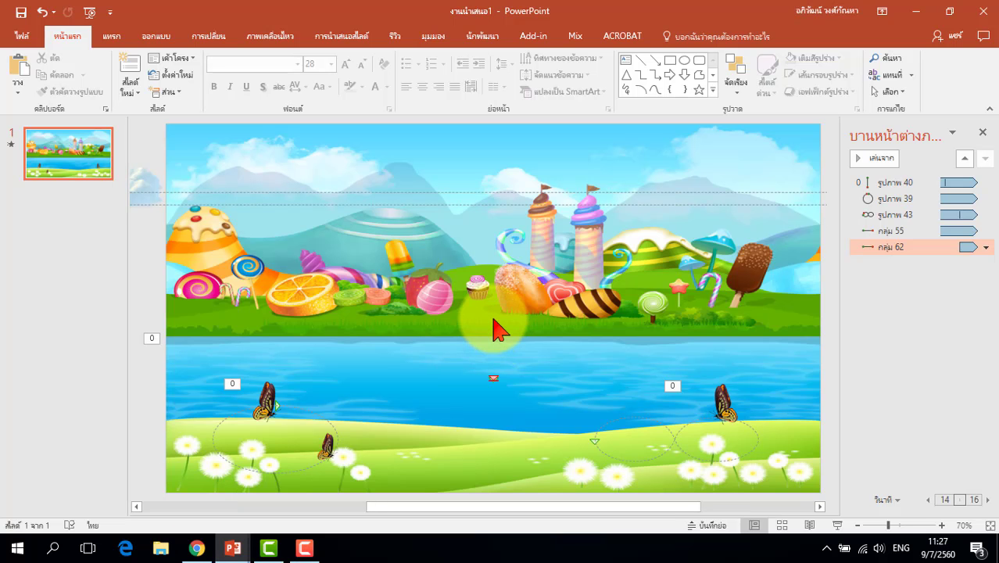
key("ctrl+v")
right_click(436, 248)
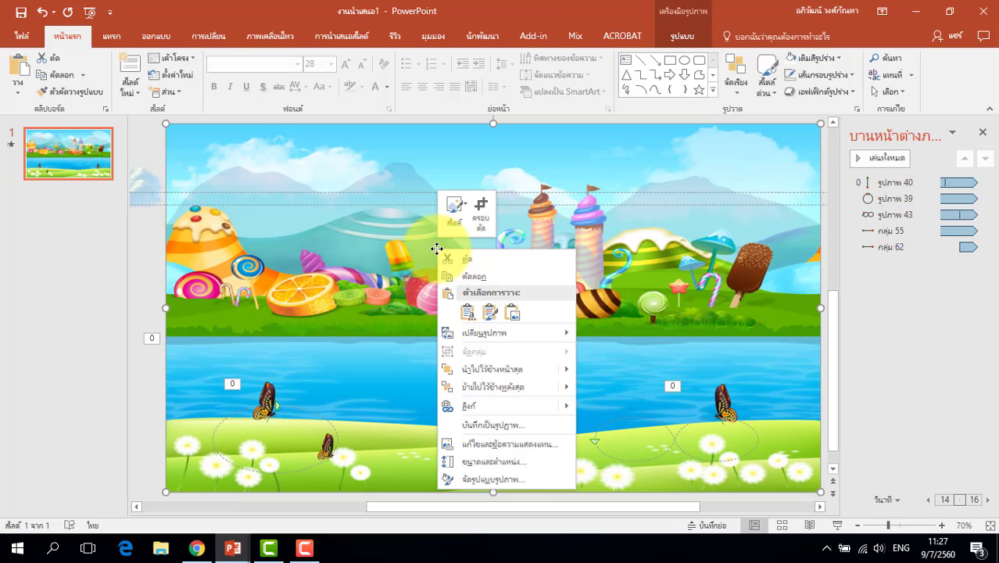
left_click(469, 313)
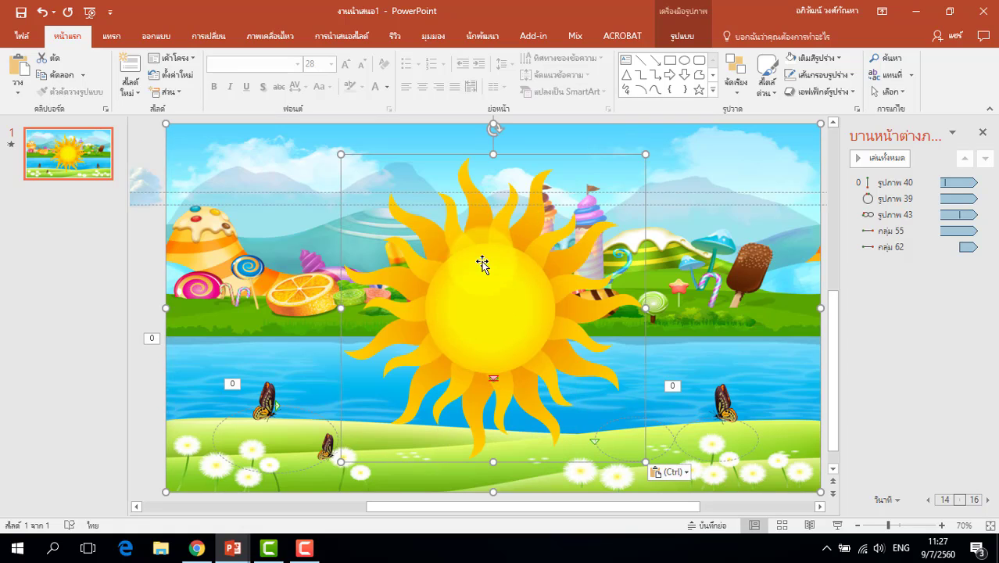
left_click(708, 346)
left_click(552, 278)
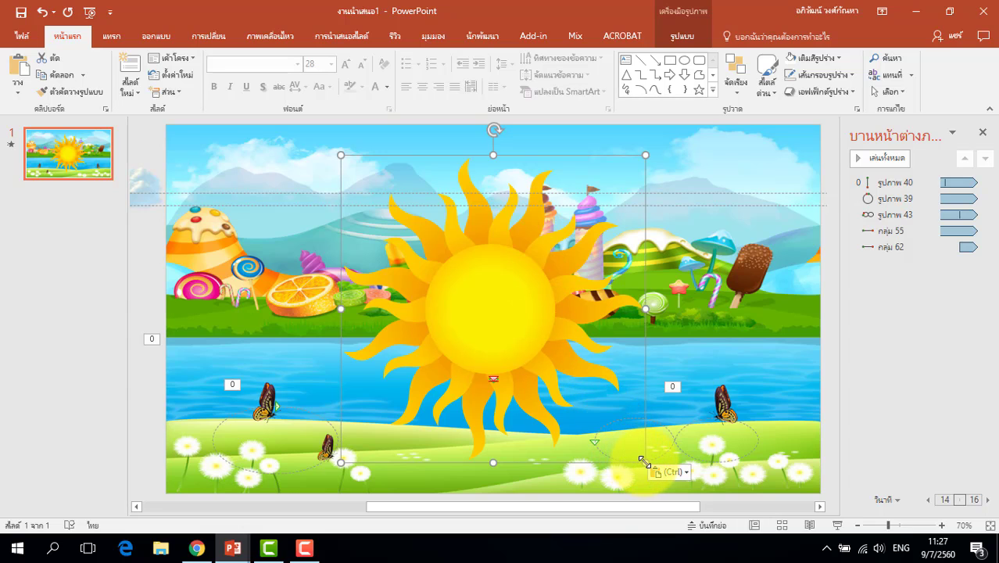
mouse_move(643, 461)
left_mouse_down()
mouse_move(428, 230)
mouse_move(478, 199)
left_mouse_up()
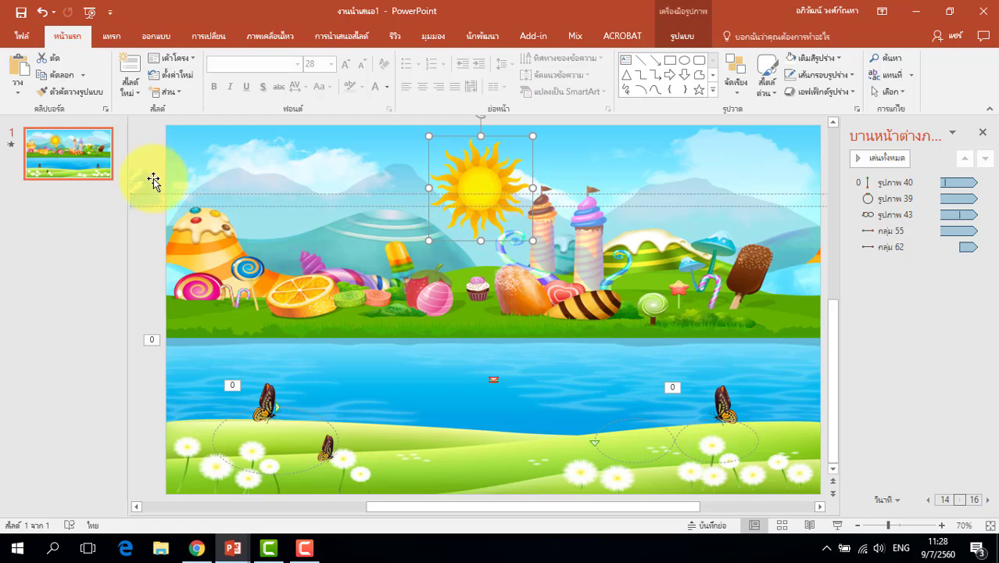
left_click(197, 193)
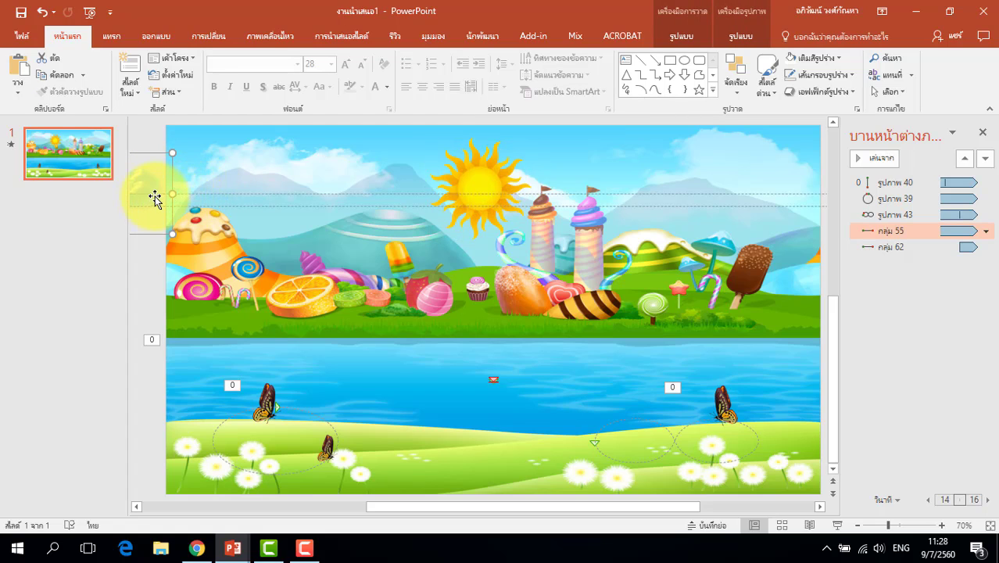
left_click(159, 192, "shift")
right_click(146, 182)
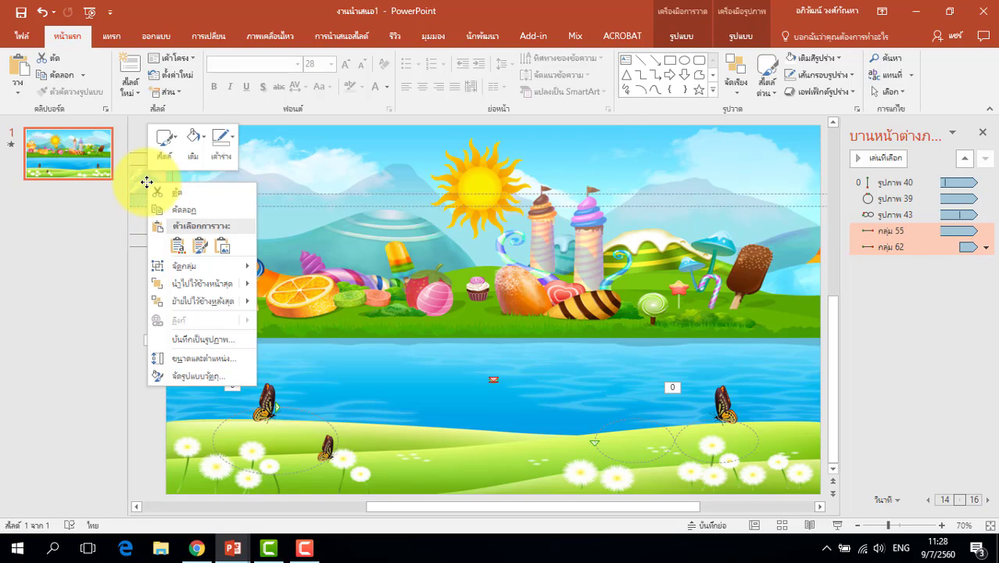
left_click(185, 284)
key("ctrl+z")
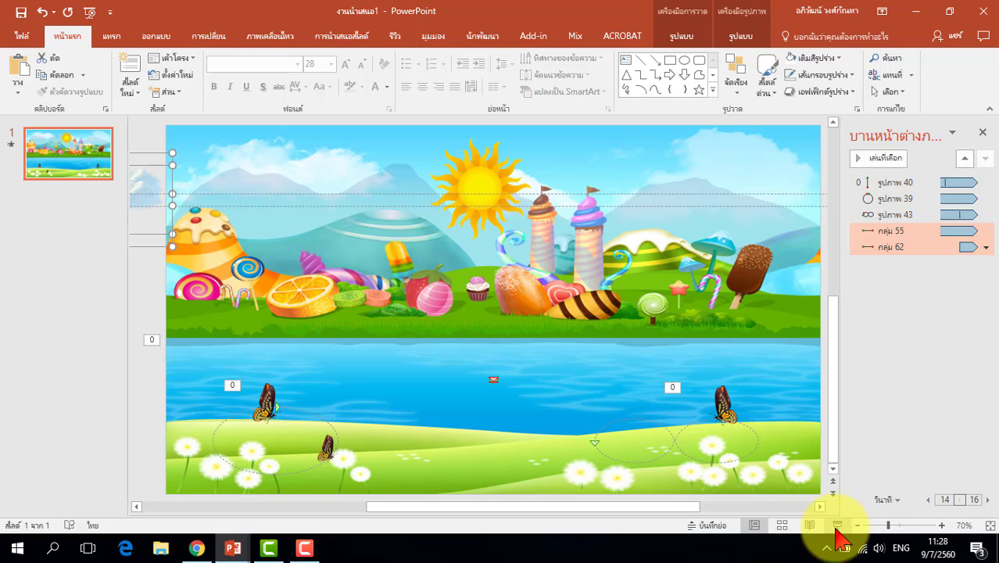
left_click(484, 170)
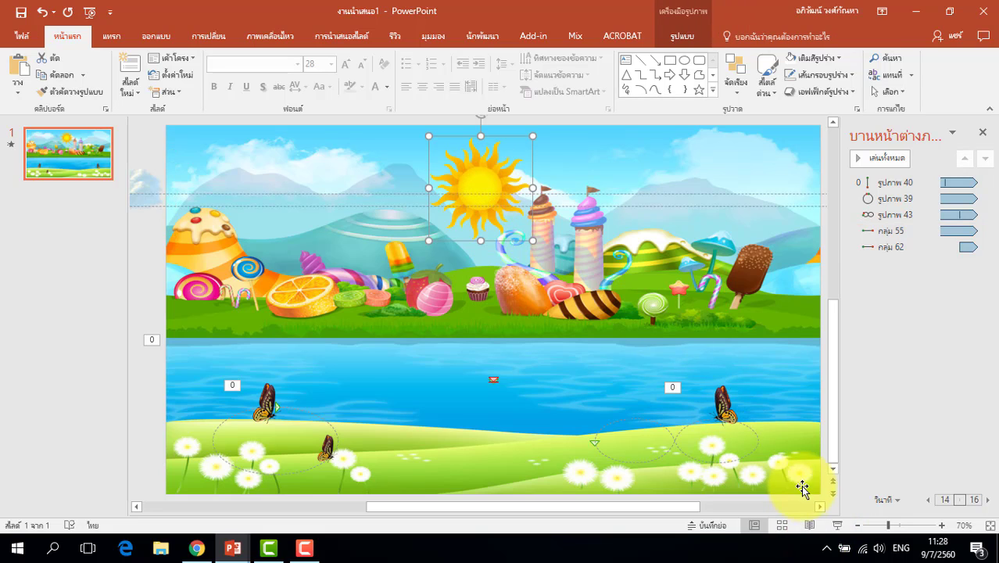
left_click(837, 526)
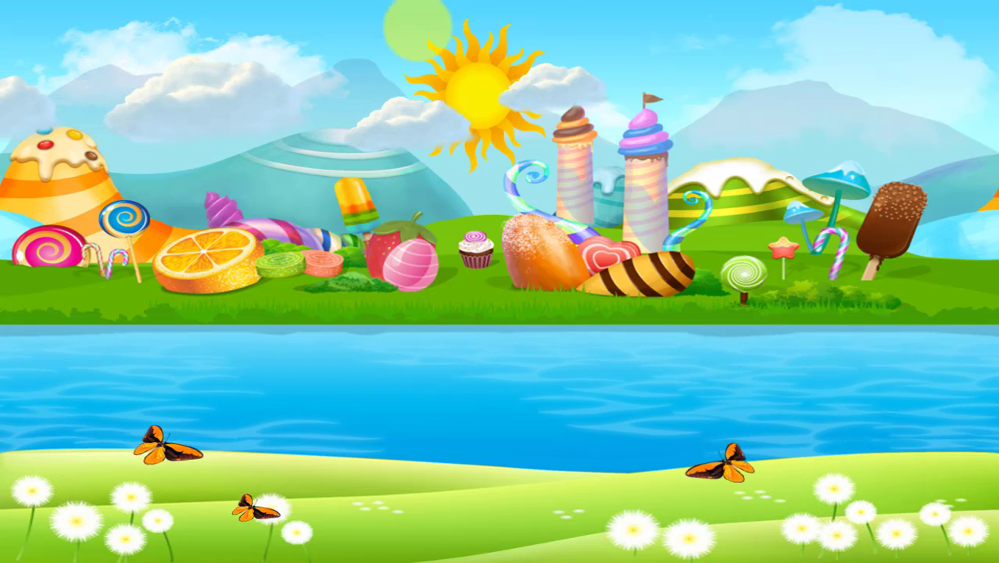
key("Escape")
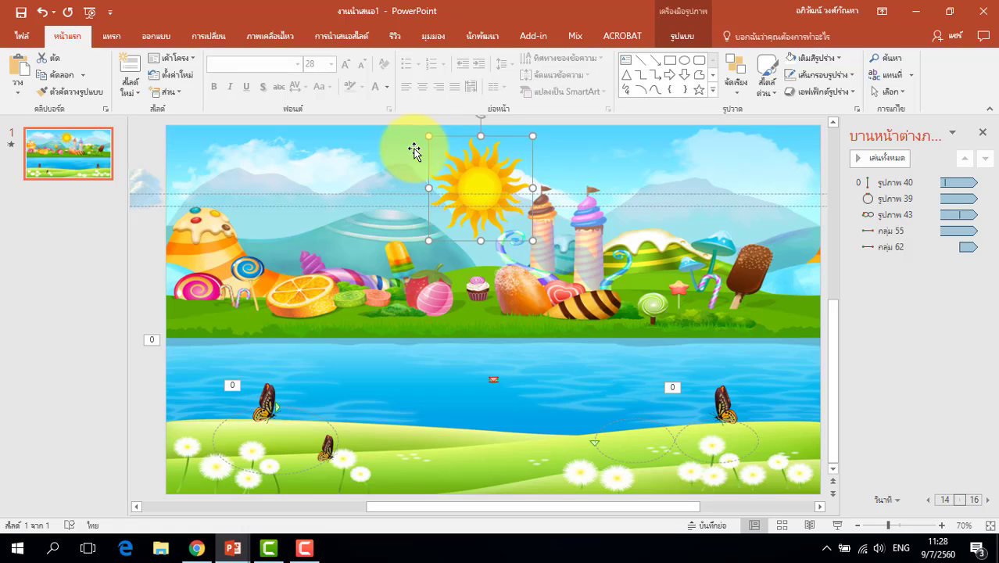
Apply a 2-second Spin emphasis to the sun picture and open its Effect Options.
left_click(273, 37)
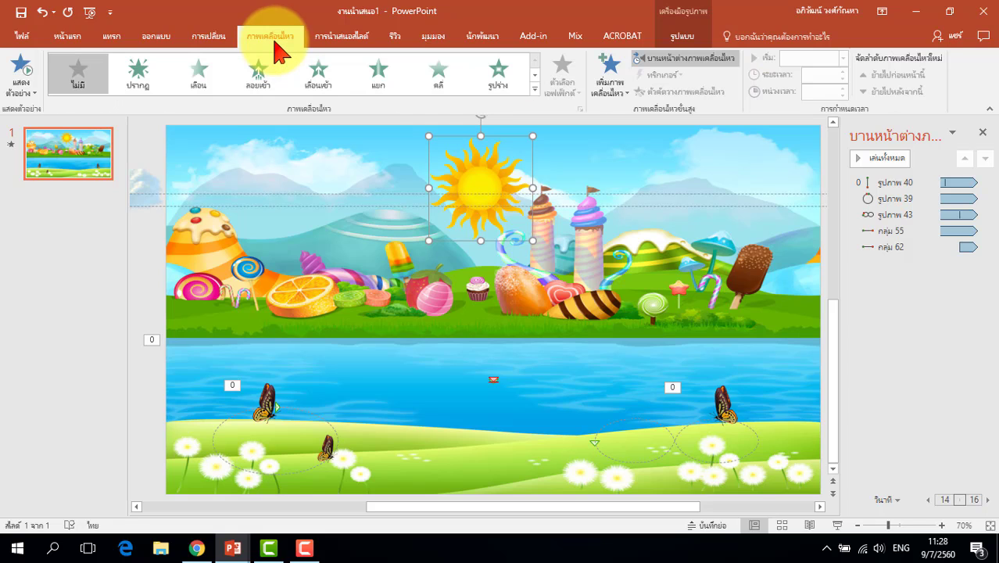
left_click(535, 89)
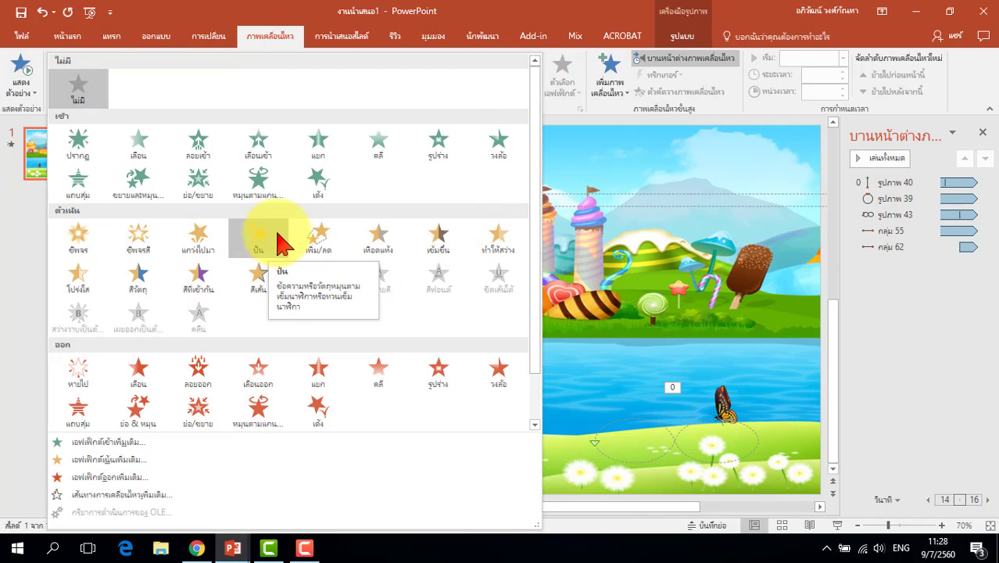
left_click(266, 243)
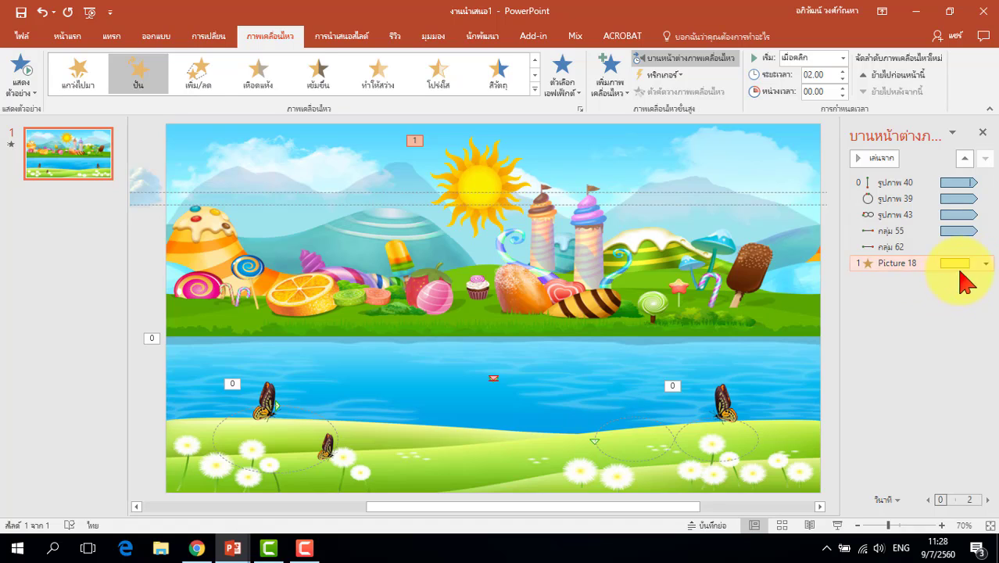
left_click(987, 264)
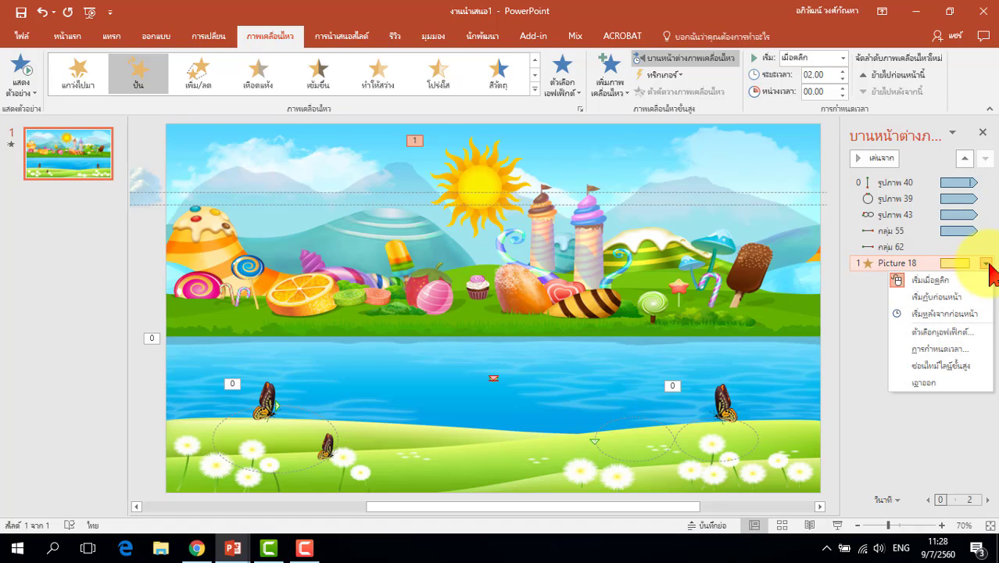
left_click(955, 331)
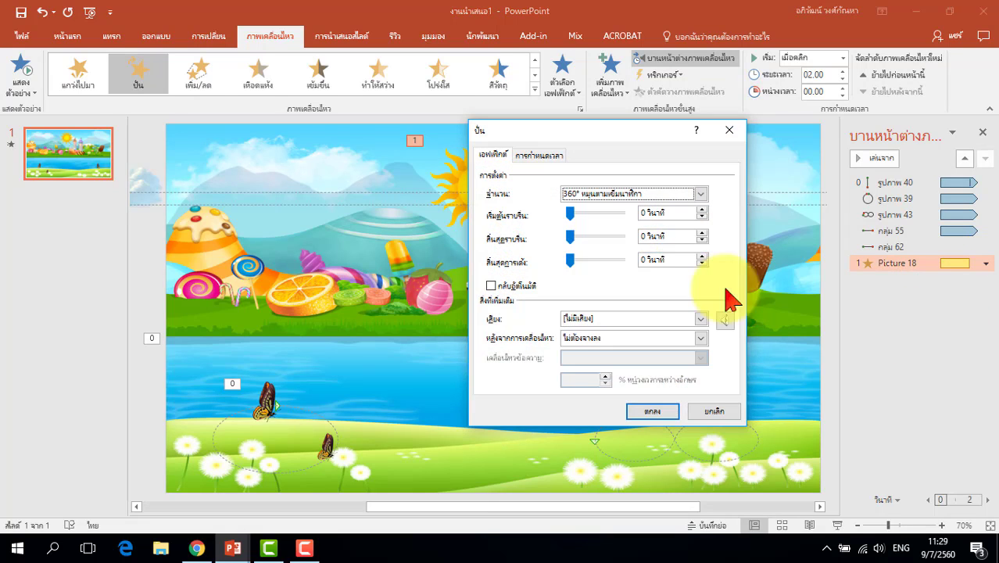
Time the sun's Spin: With Previous, 10 seconds, repeating Until End of Slide.
left_click(539, 157)
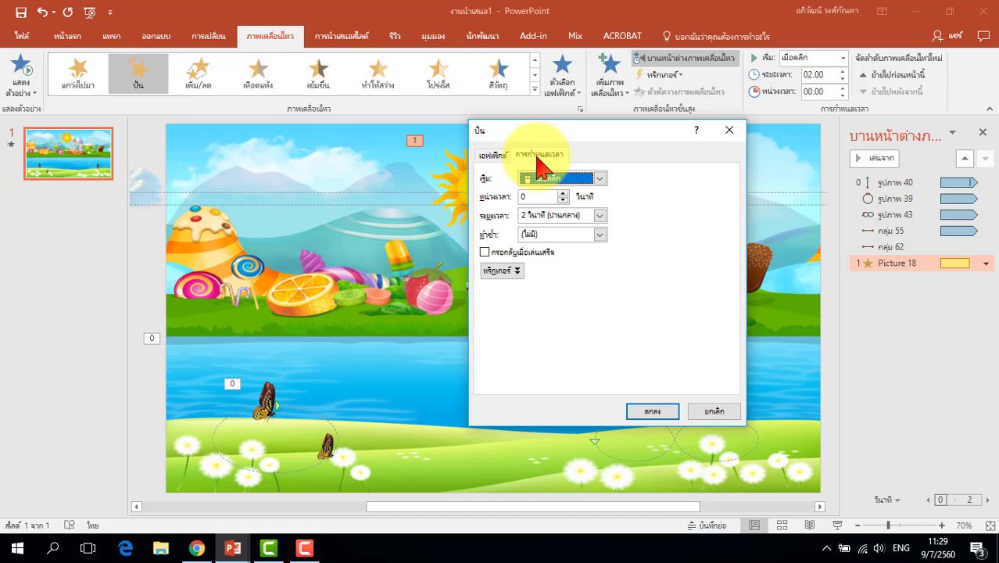
left_click(601, 180)
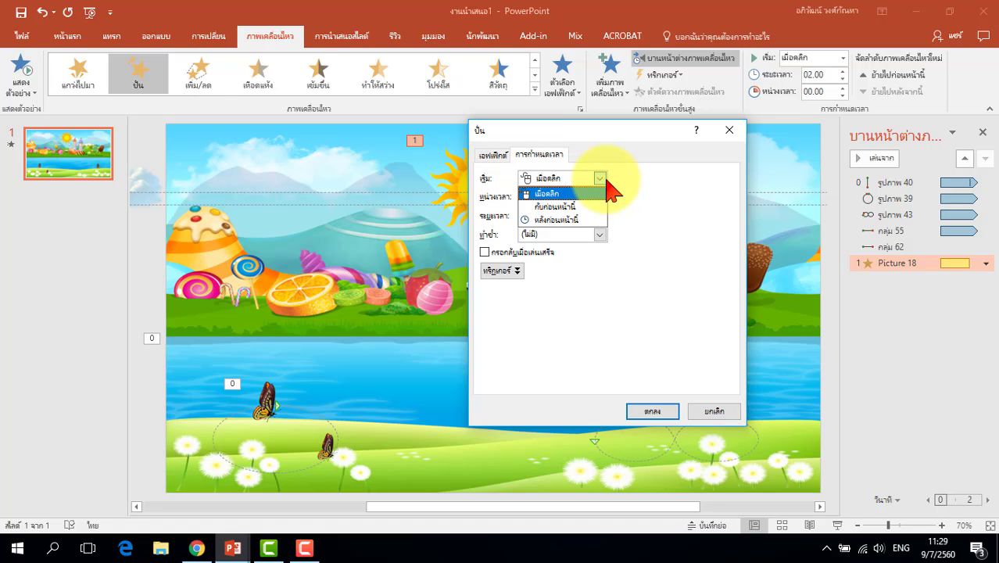
left_click(574, 207)
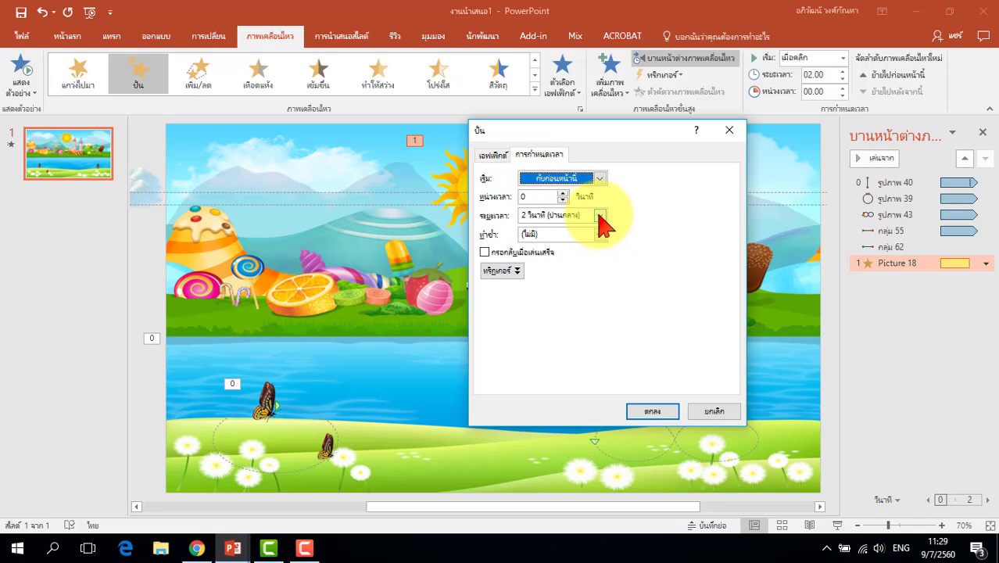
left_click(600, 215)
left_click(569, 231)
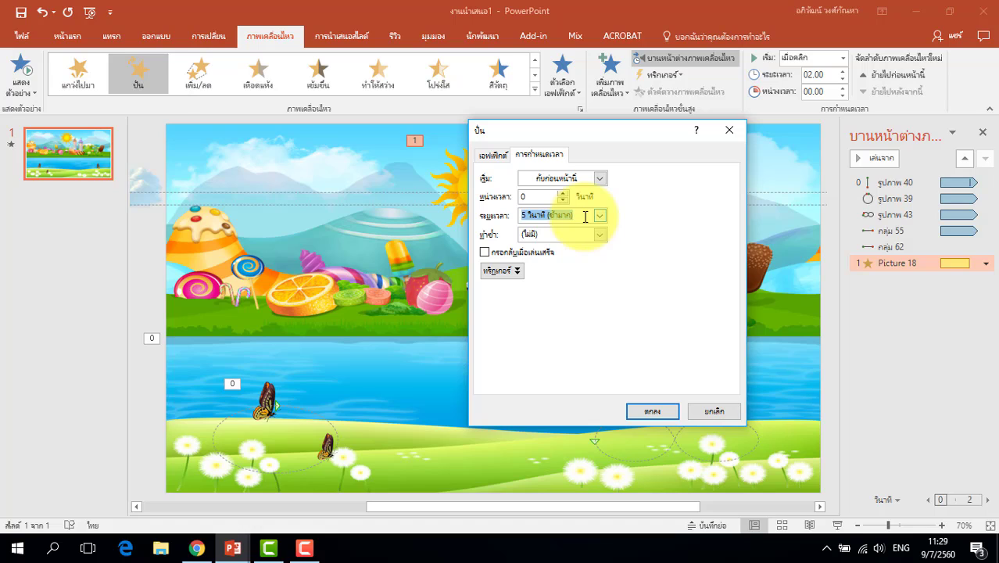
left_click(587, 218)
type("10")
left_click(601, 235)
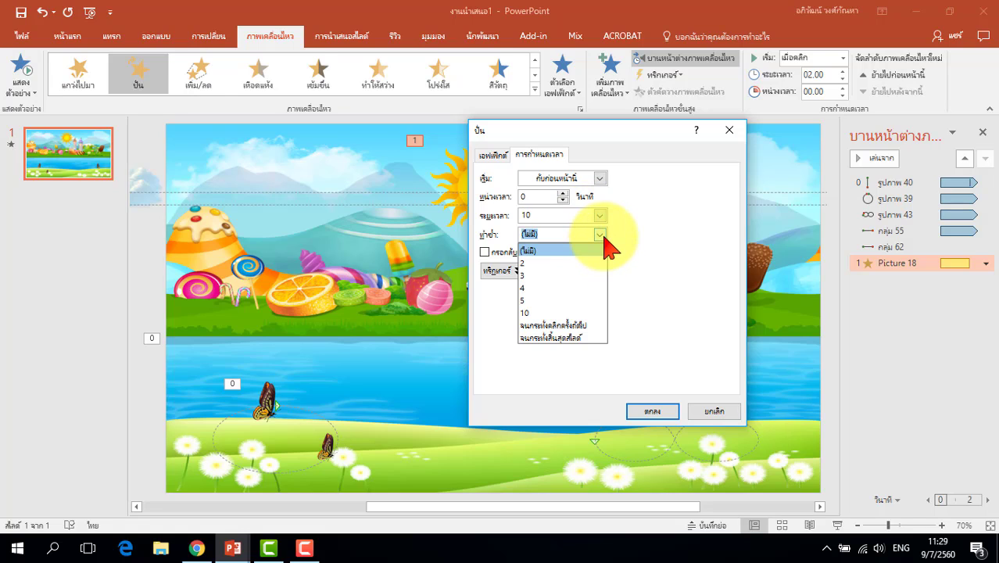
left_click(598, 338)
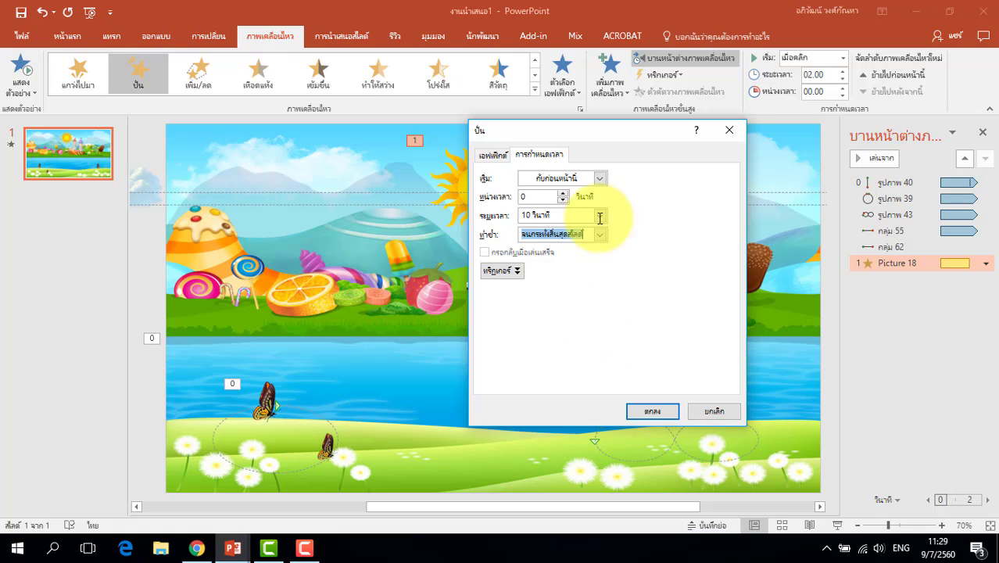
left_click(651, 411)
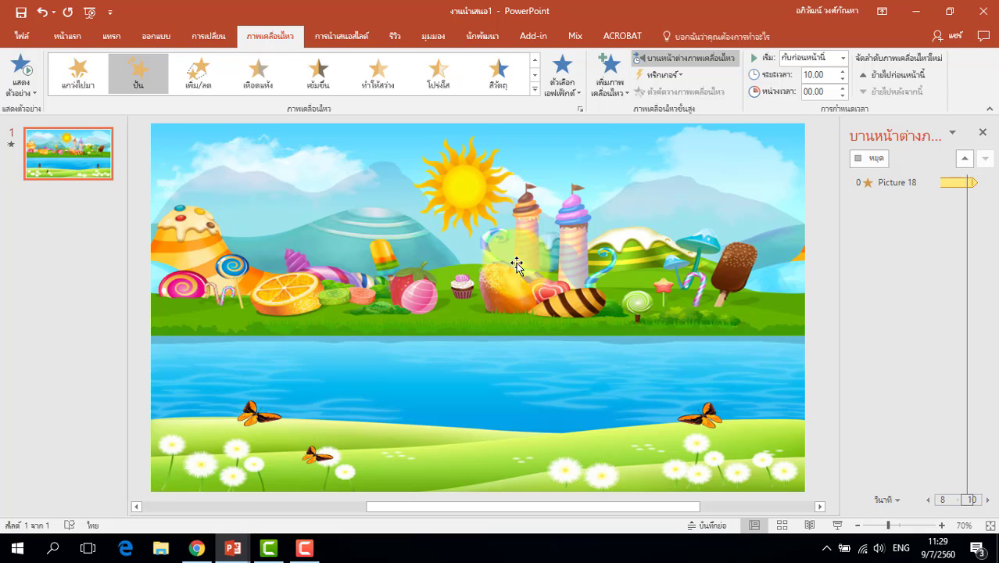
left_click(480, 423)
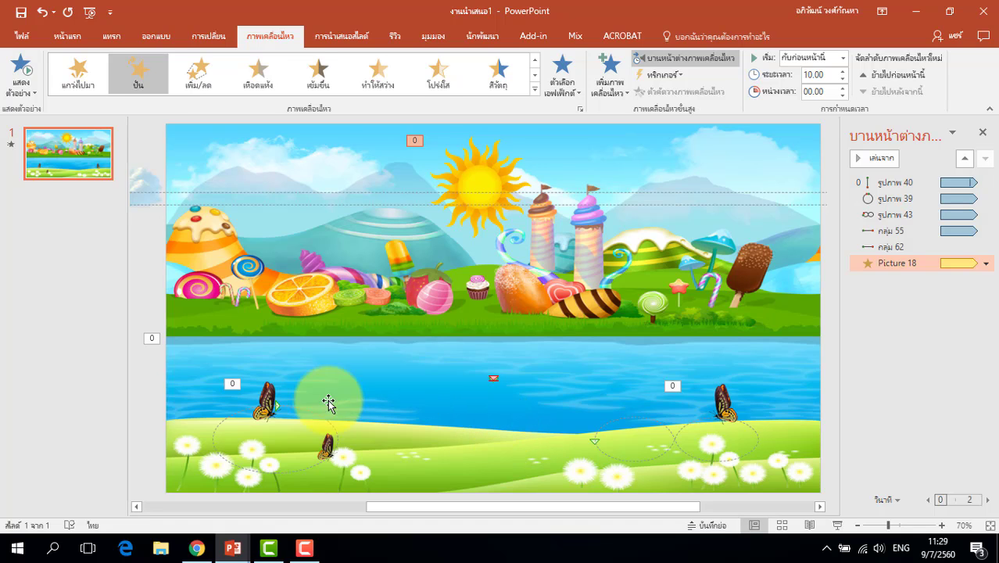
left_click(197, 548)
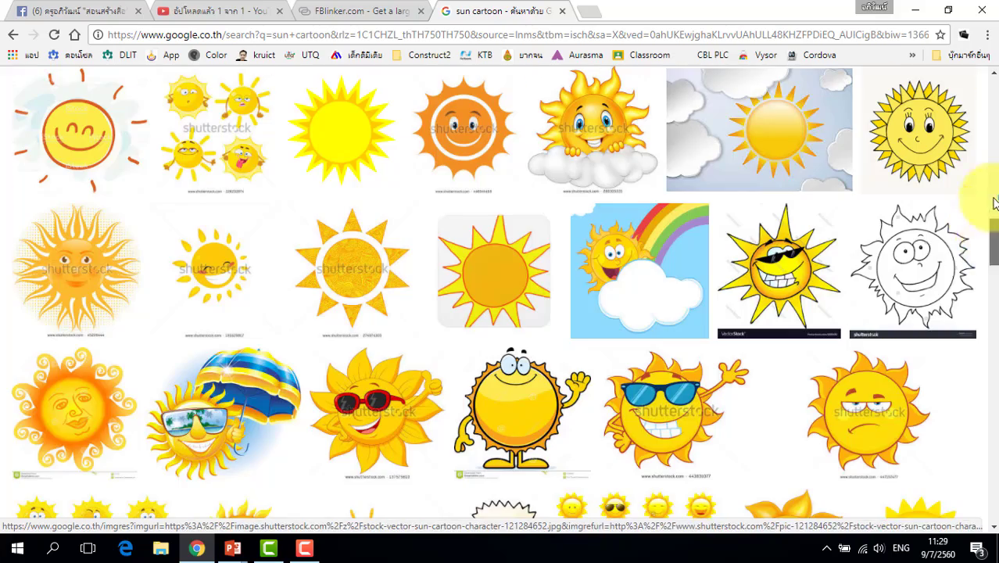
Change the image search from 'sun cartoon' to 'rabbit cartoon'.
left_click_drag(991, 235, 993, 86)
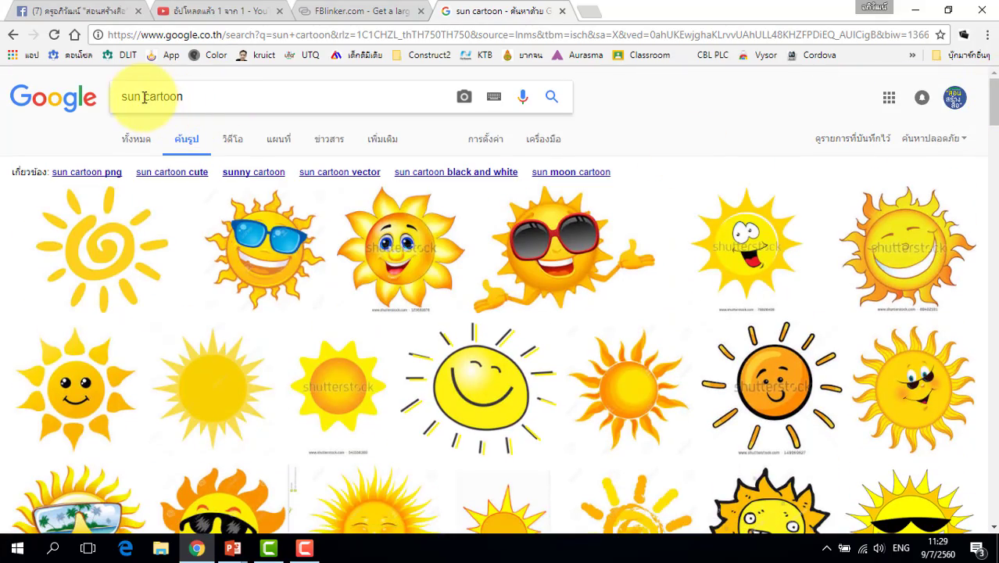
left_click_drag(139, 96, 112, 96)
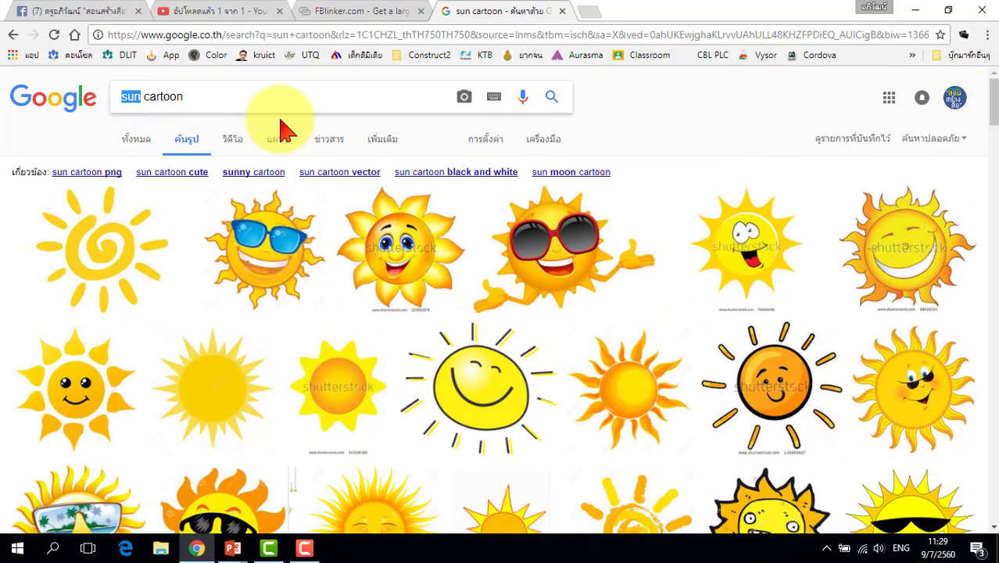
type("r")
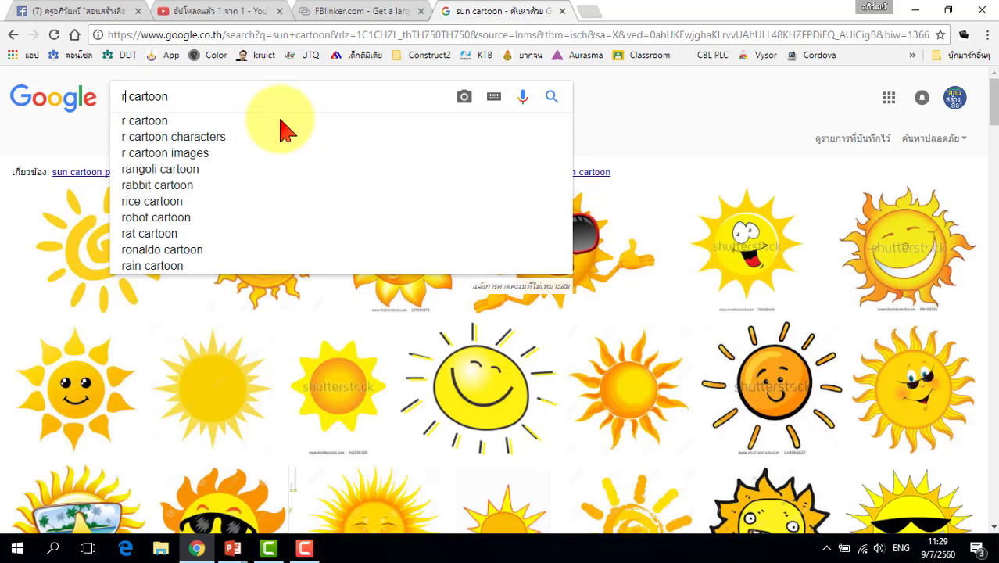
type("abbit")
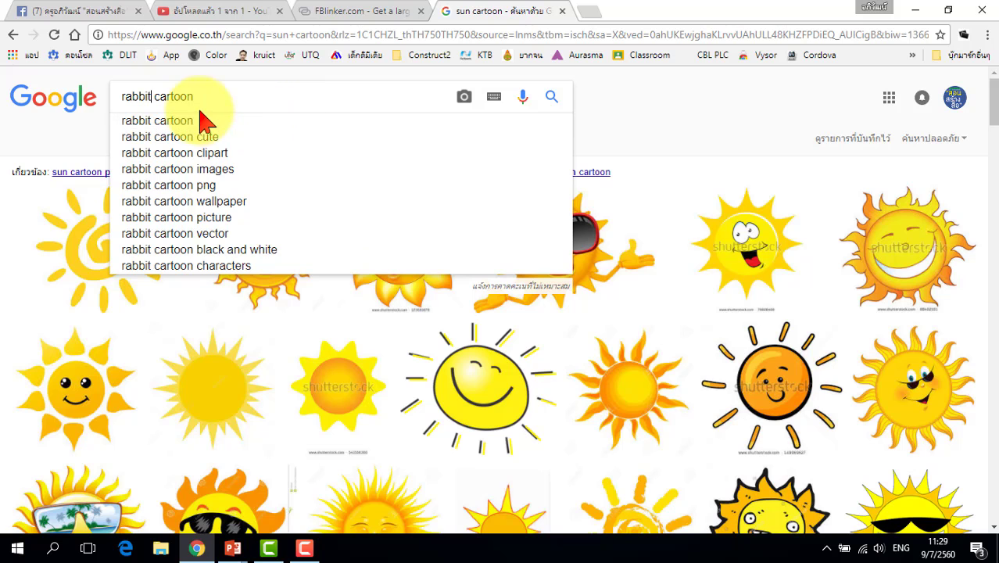
left_click(197, 120)
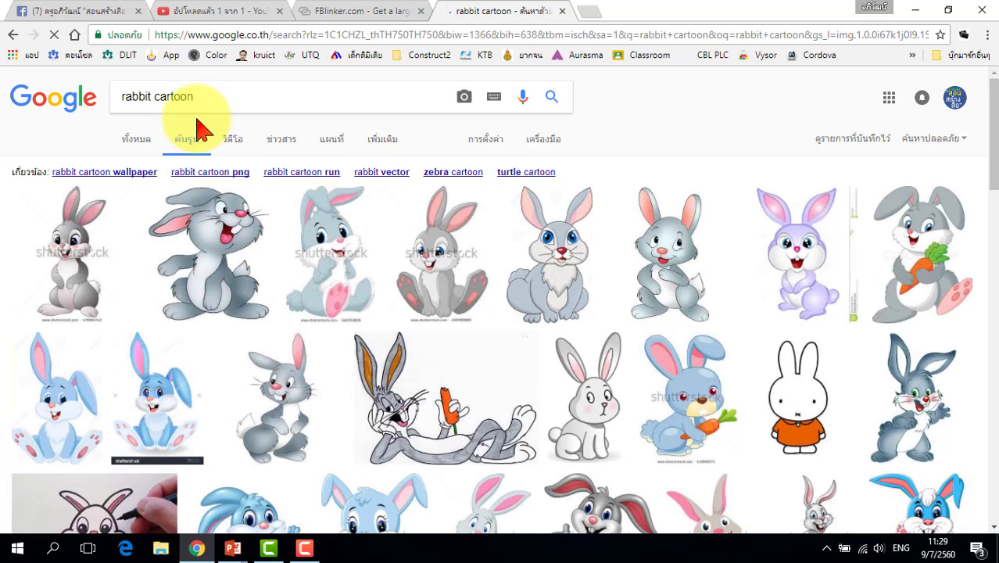
Copy the 500 × 522 grey cartoon rabbit clip art image.
scroll(426, 283, "down", 1)
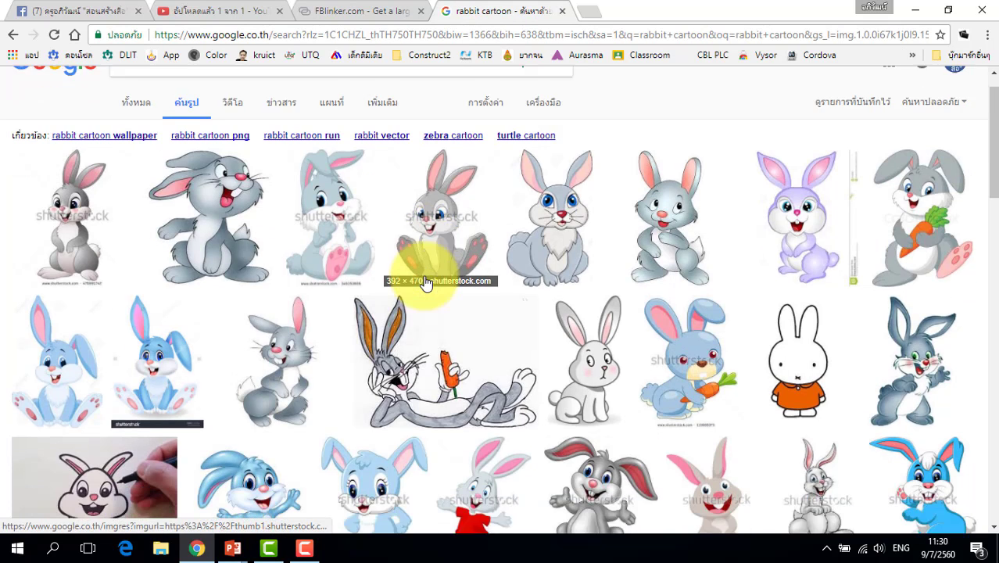
scroll(426, 283, "down", 2)
scroll(426, 283, "down", 2)
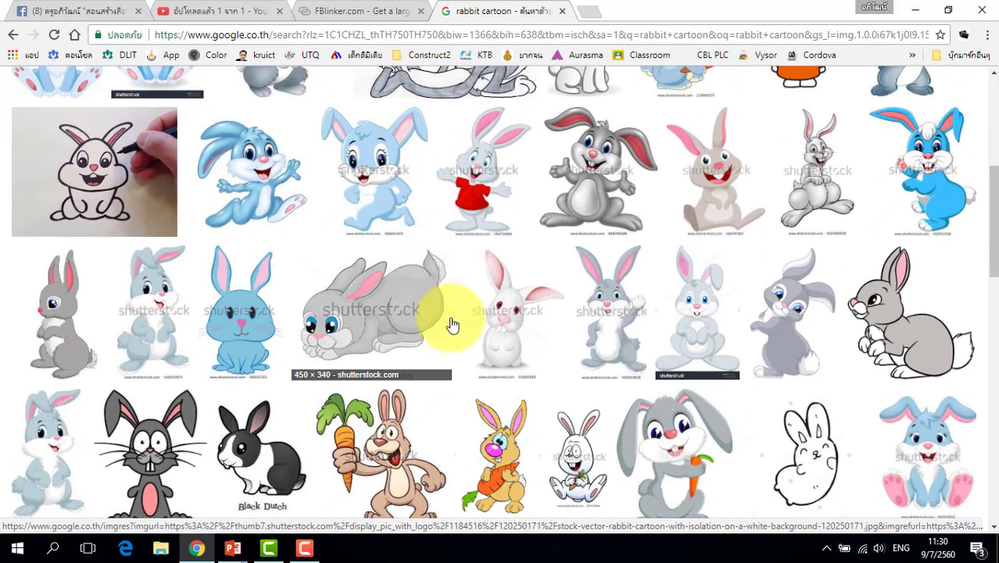
left_click(903, 338)
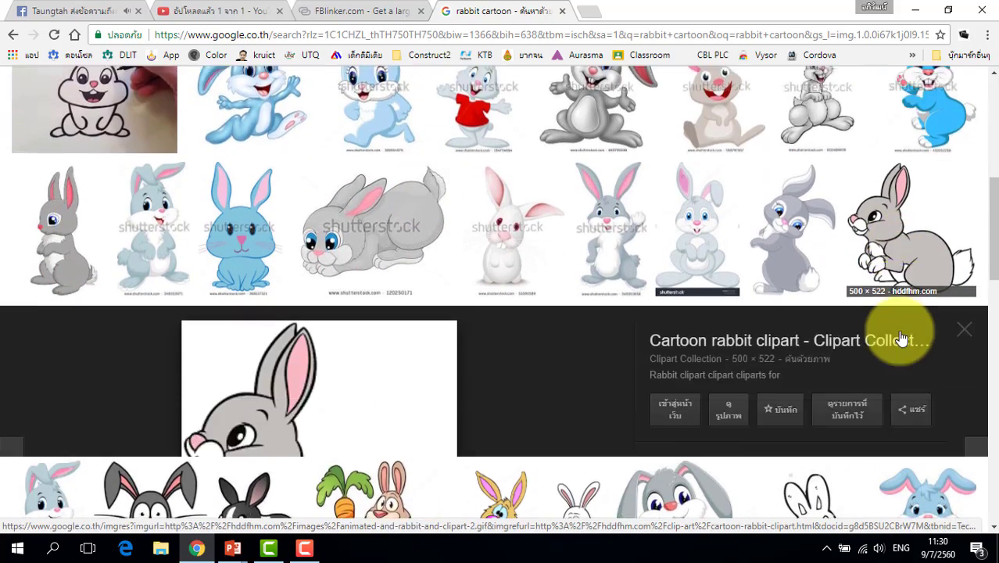
right_click(266, 319)
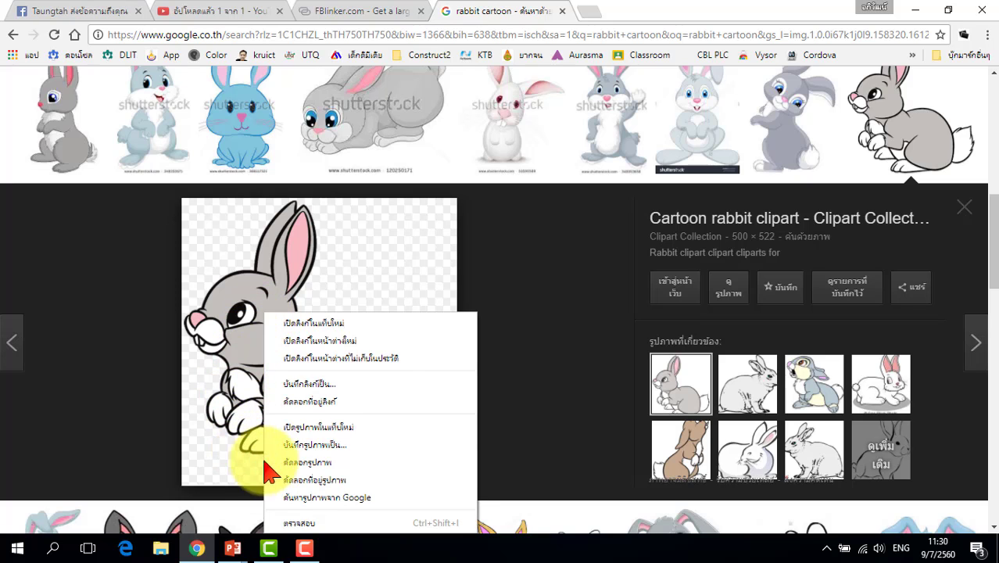
left_click(286, 462)
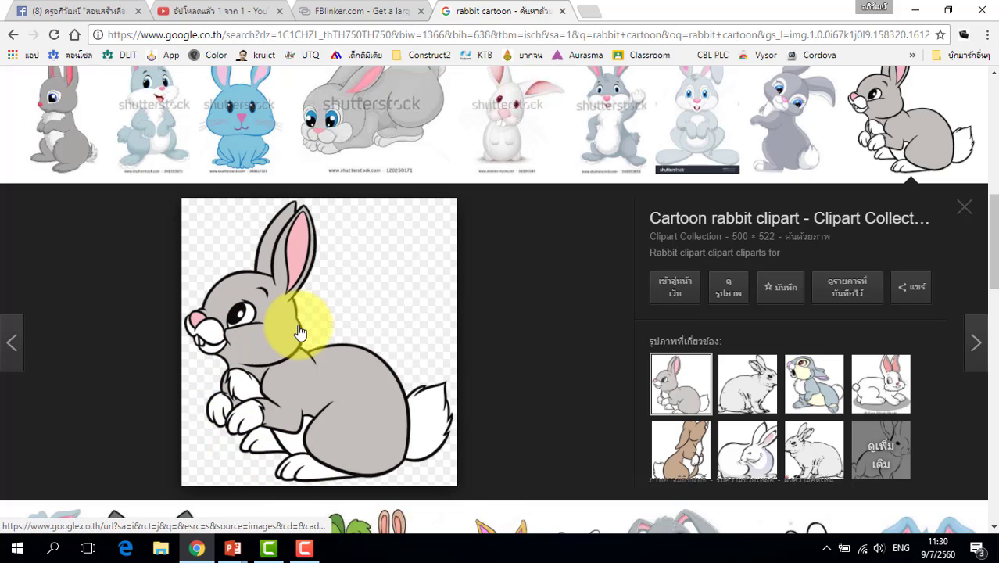
mouse_move(235, 547)
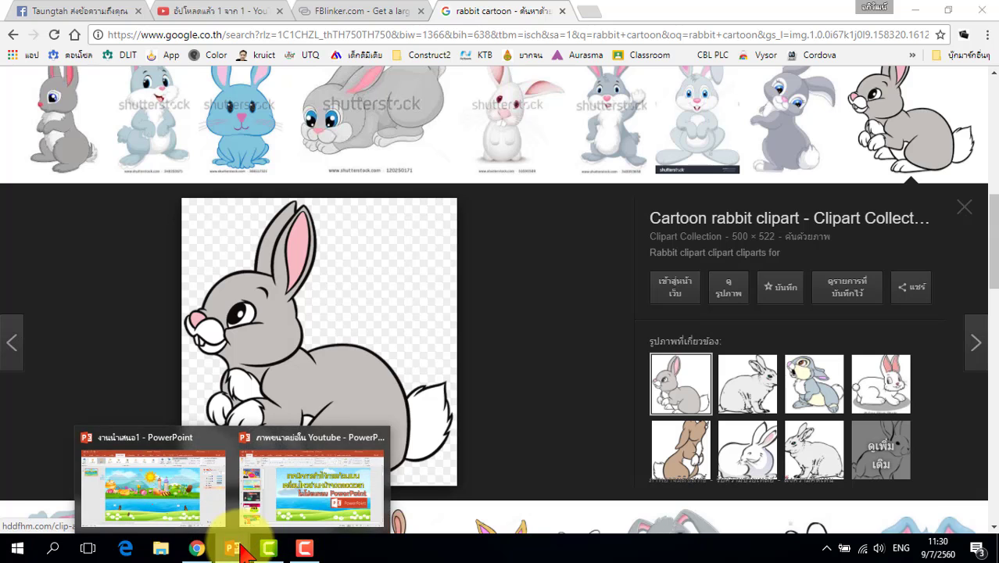
left_click(199, 508)
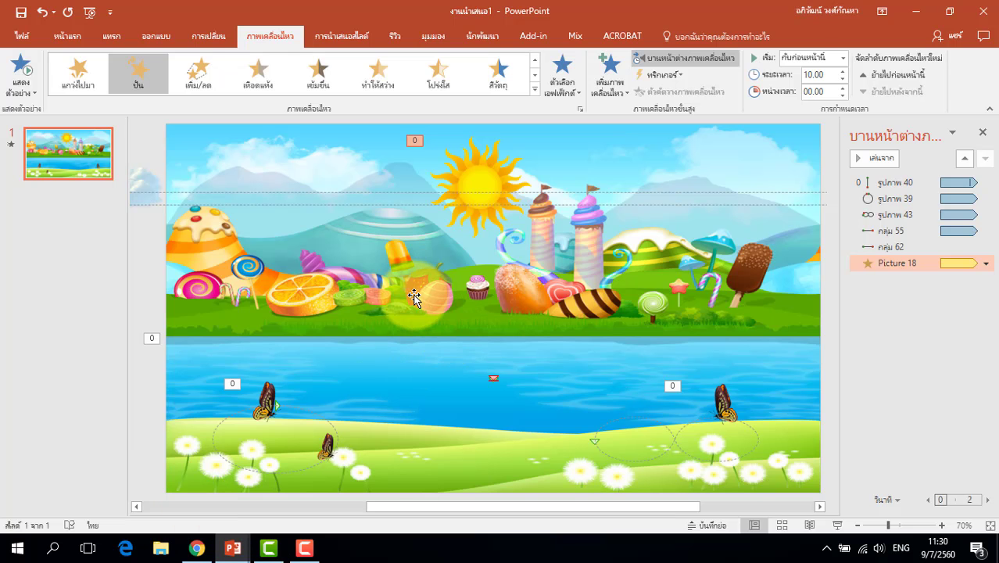
Paste the rabbit, shrink it, and move it onto the grassy riverbank at lower centre.
right_click(414, 298)
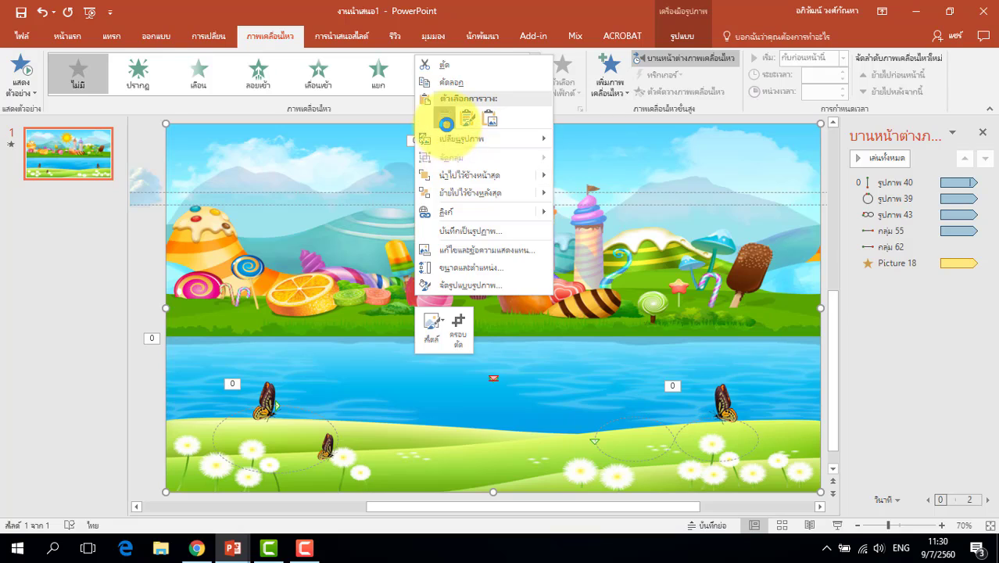
left_click(446, 121)
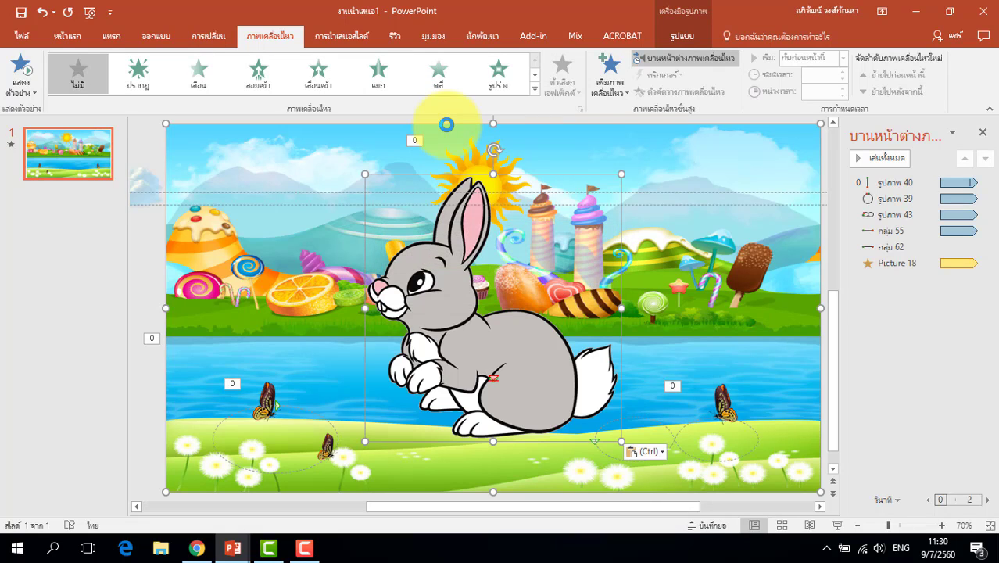
left_click(646, 366)
left_click(561, 365)
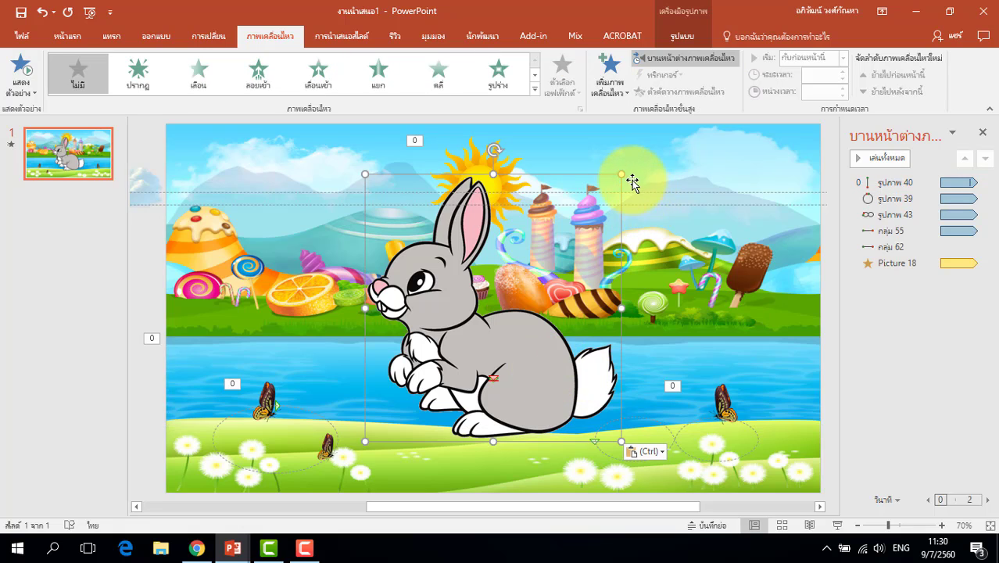
left_click_drag(623, 172, 436, 360)
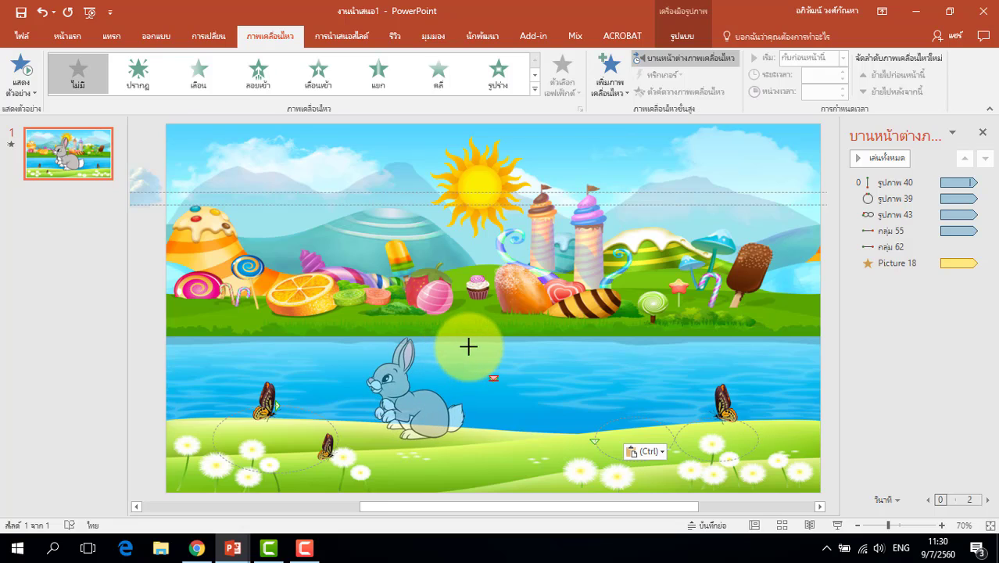
left_click_drag(437, 360, 464, 339)
left_click_drag(445, 418, 529, 441)
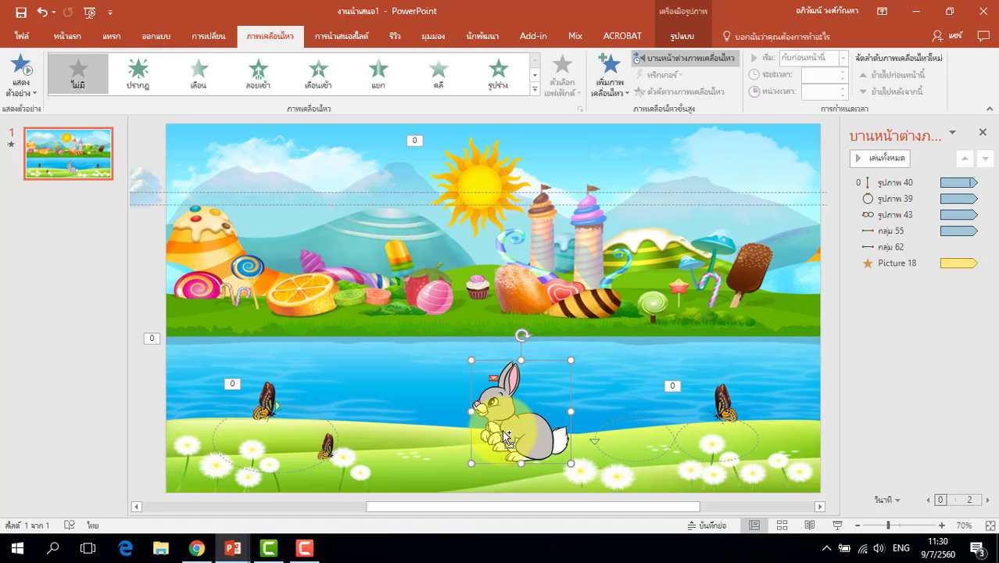
Zoom in and draw an oval over the rabbit's eye.
scroll(516, 429, "up", 7)
scroll(458, 380, "up", 6)
scroll(453, 373, "up", 5)
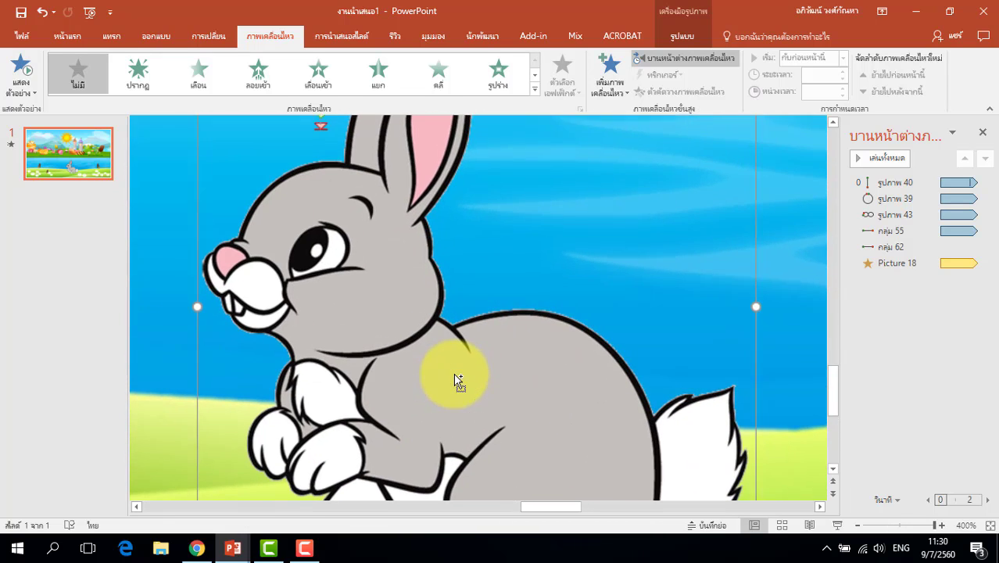
left_click_drag(329, 285, 329, 263)
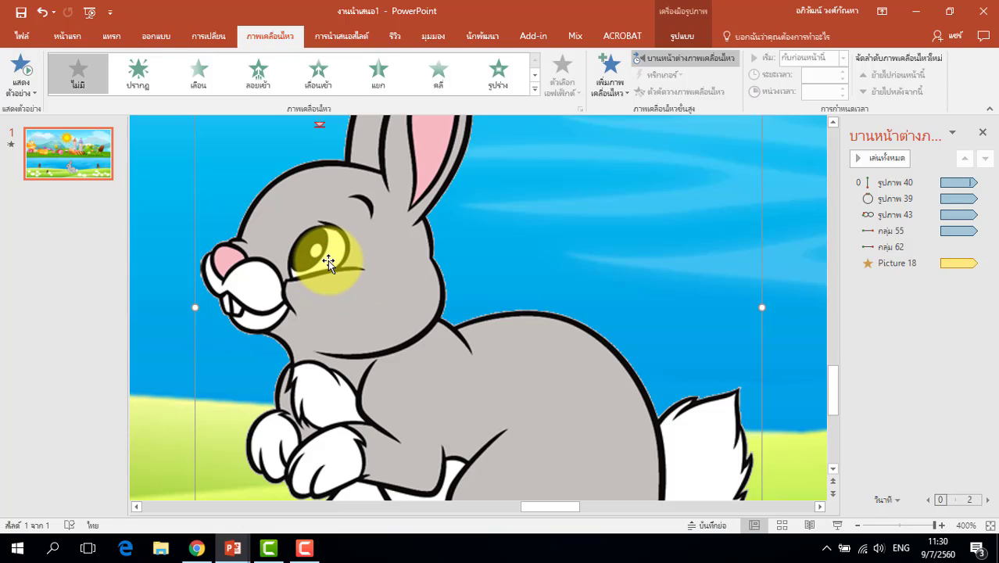
left_click(112, 36)
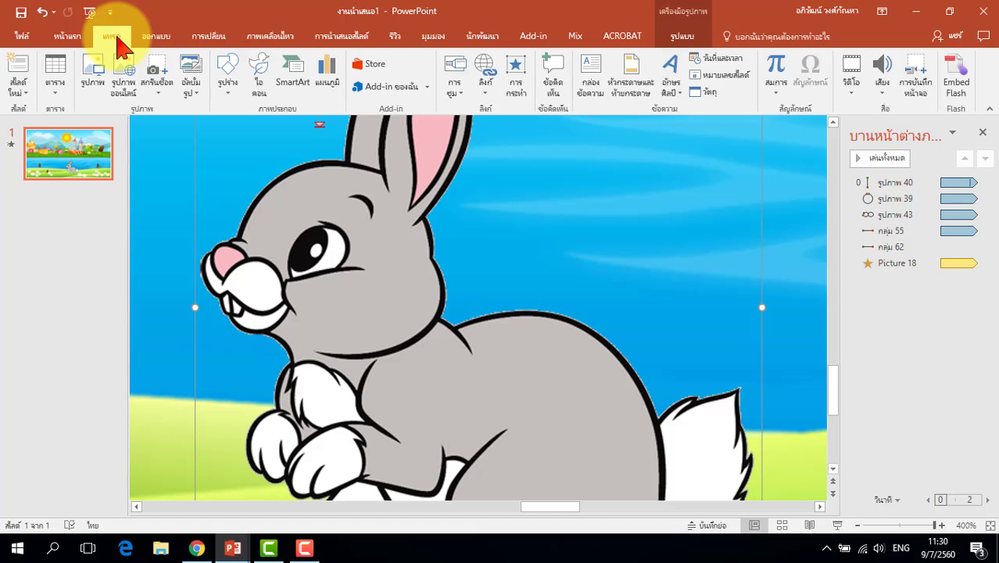
left_click(228, 78)
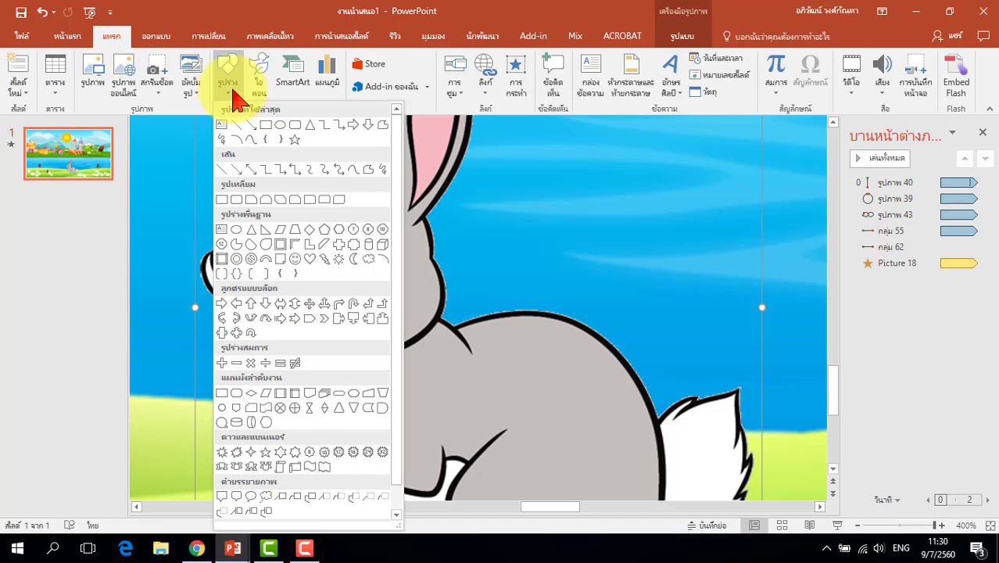
left_click(280, 126)
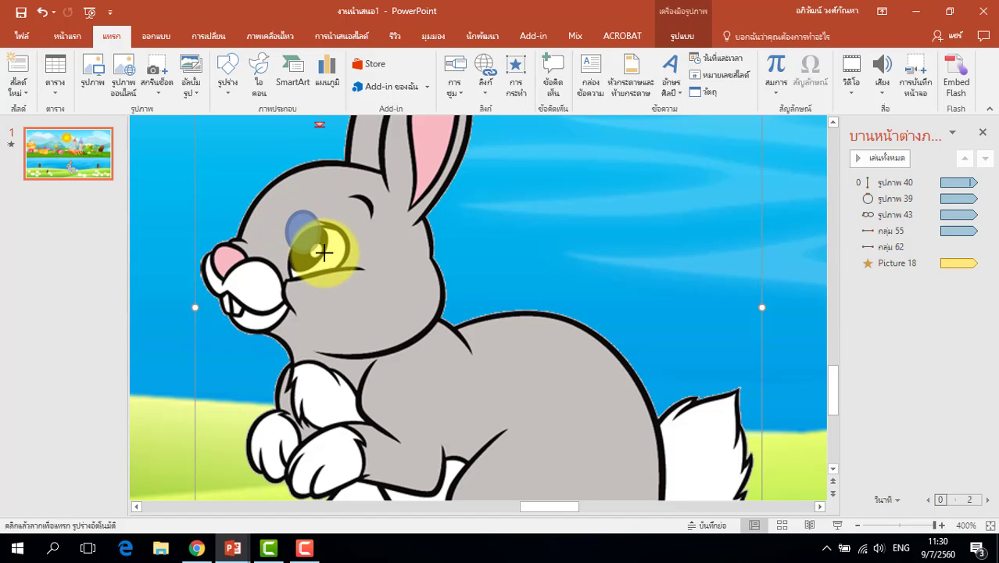
left_click_drag(286, 211, 327, 257)
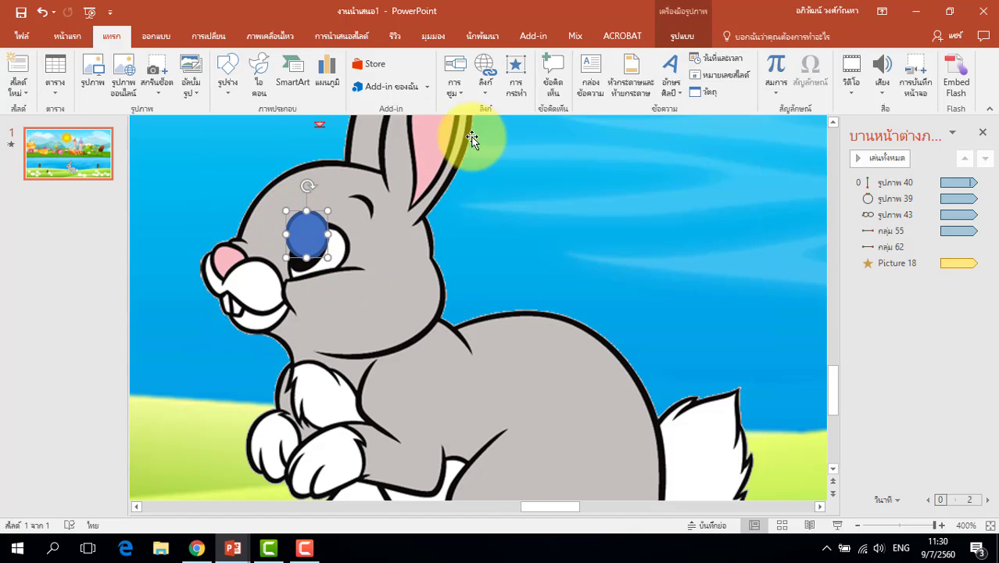
Fill the oval white with no outline, then tilt it and place it over the eye.
left_click(298, 248)
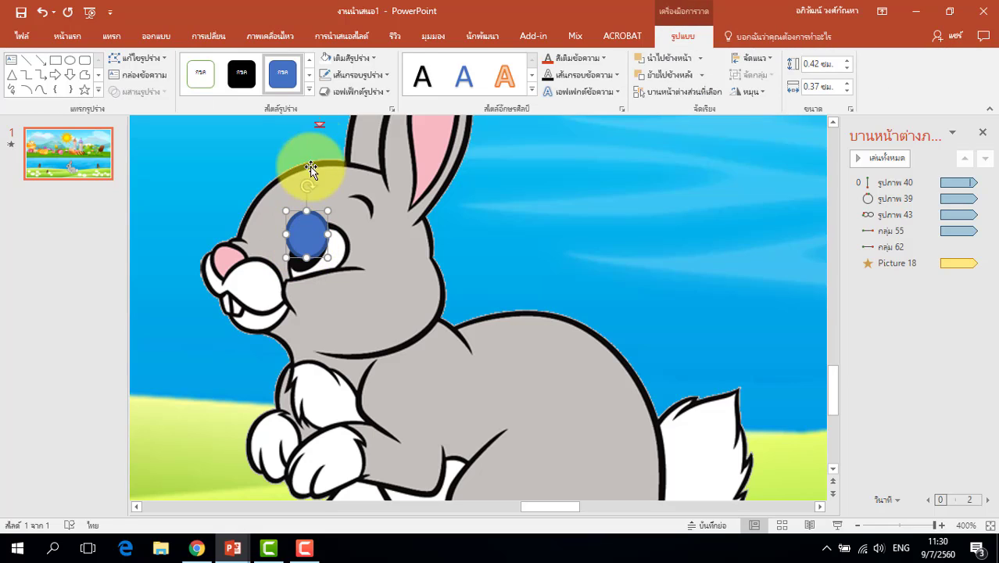
left_click(350, 66)
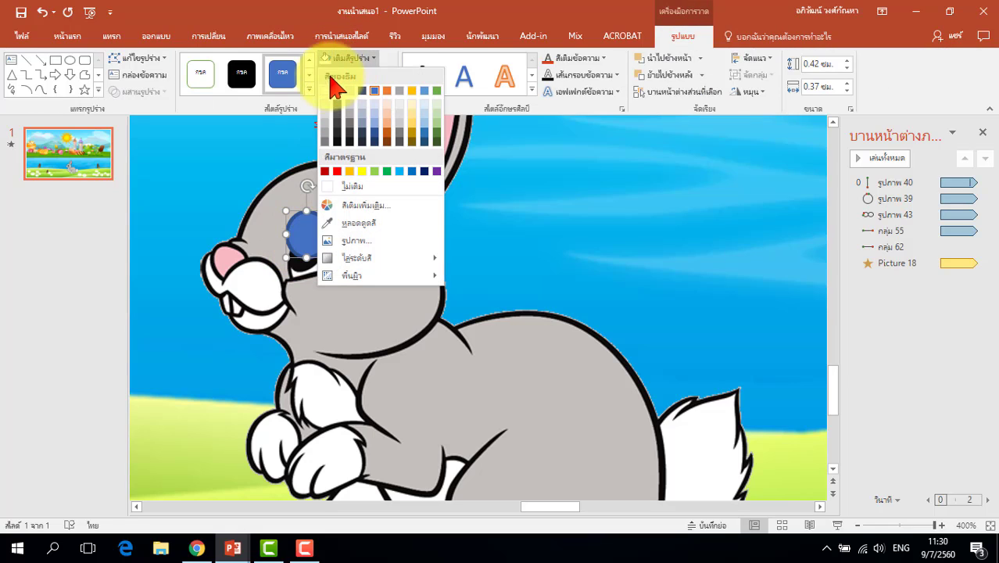
left_click(327, 86)
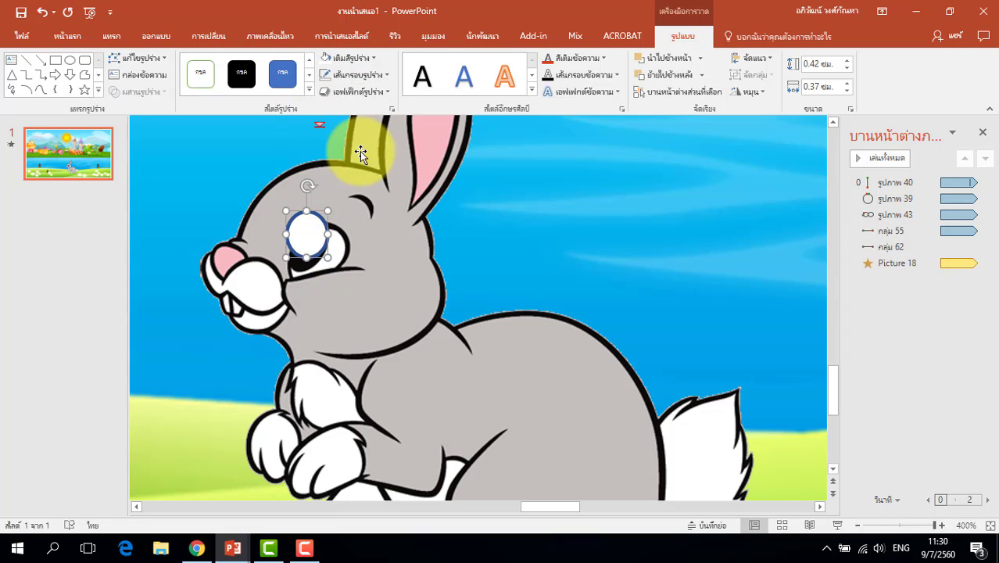
left_click(365, 75)
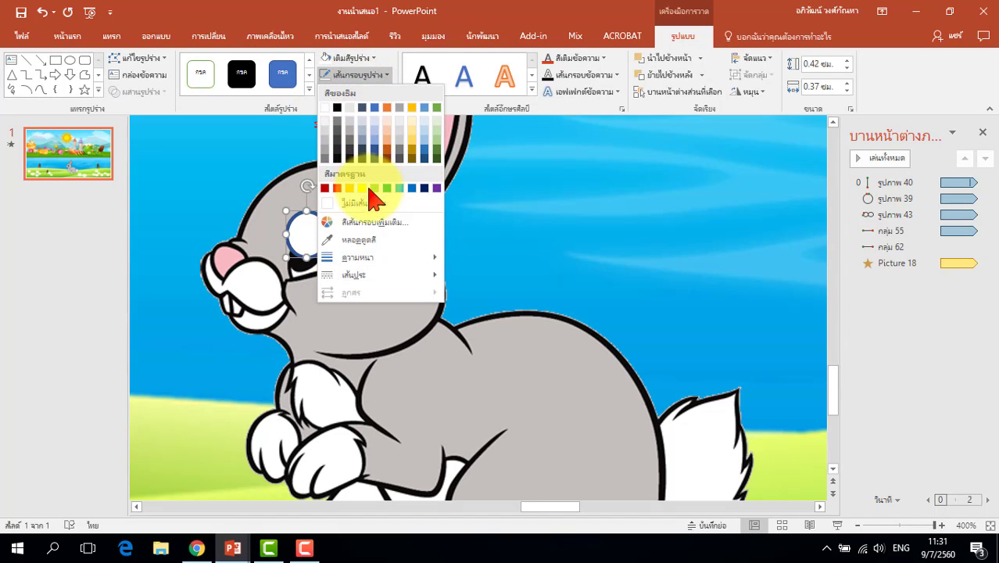
left_click(359, 203)
mouse_move(349, 251)
left_mouse_down()
mouse_move(309, 242)
mouse_move(304, 228)
left_mouse_up()
mouse_move(305, 179)
left_mouse_down()
mouse_move(352, 182)
mouse_move(334, 191)
left_mouse_up()
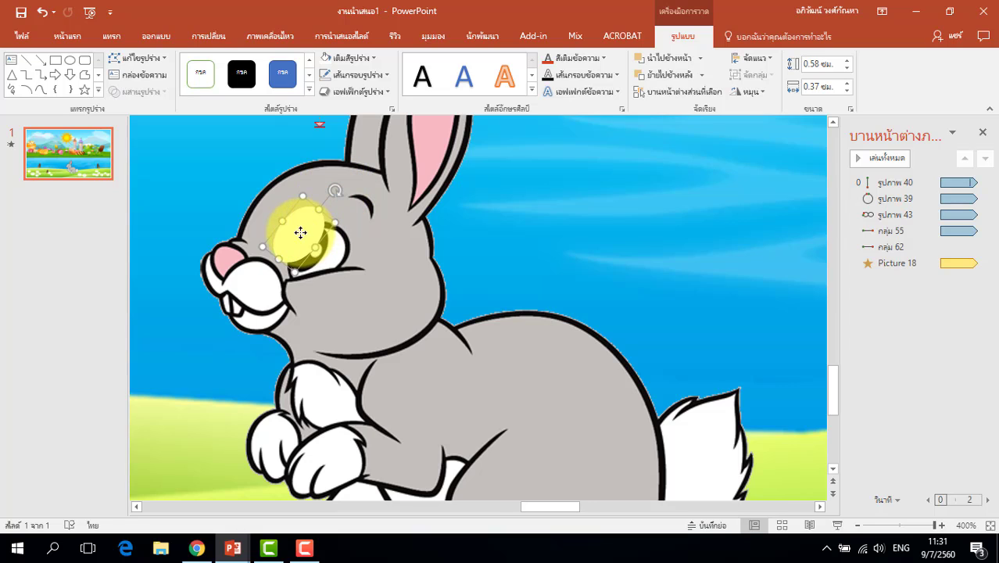
mouse_move(319, 252)
left_mouse_down()
mouse_move(343, 230)
mouse_move(323, 262)
mouse_move(296, 268)
mouse_move(325, 233)
left_mouse_up()
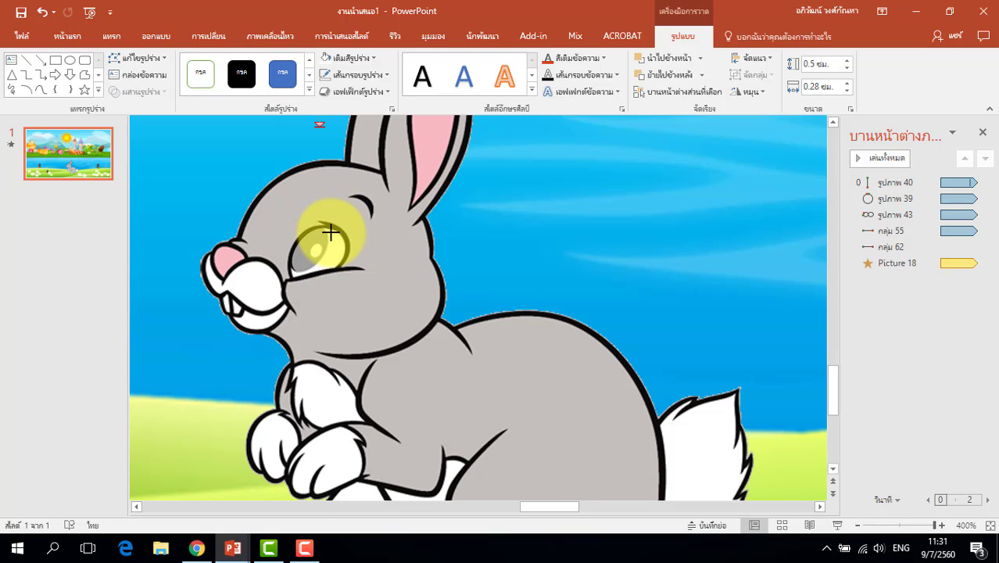
Edit the oval's points to match the eye outline and nudge the 0.49 × 0.28 cm eyelid into place.
mouse_move(331, 232)
left_mouse_down()
mouse_move(391, 249)
mouse_move(327, 258)
mouse_move(319, 248)
mouse_move(387, 250)
mouse_move(324, 248)
mouse_move(335, 253)
left_mouse_up()
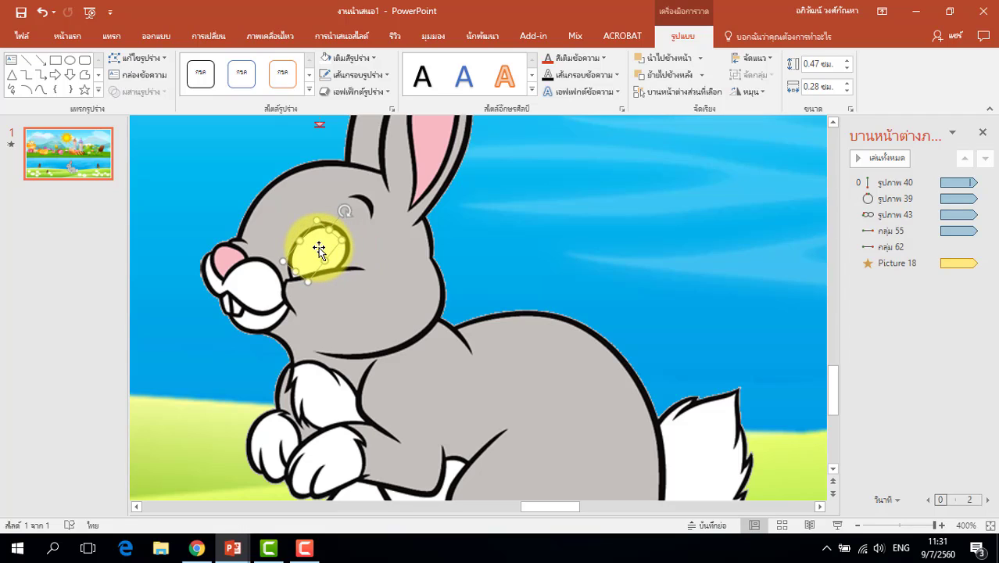
right_click(317, 245)
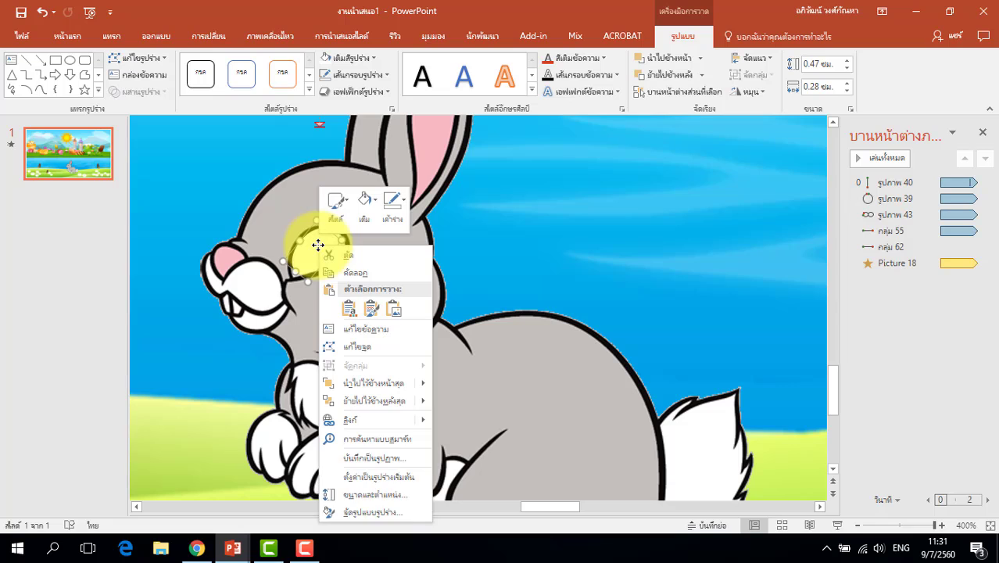
left_click(365, 347)
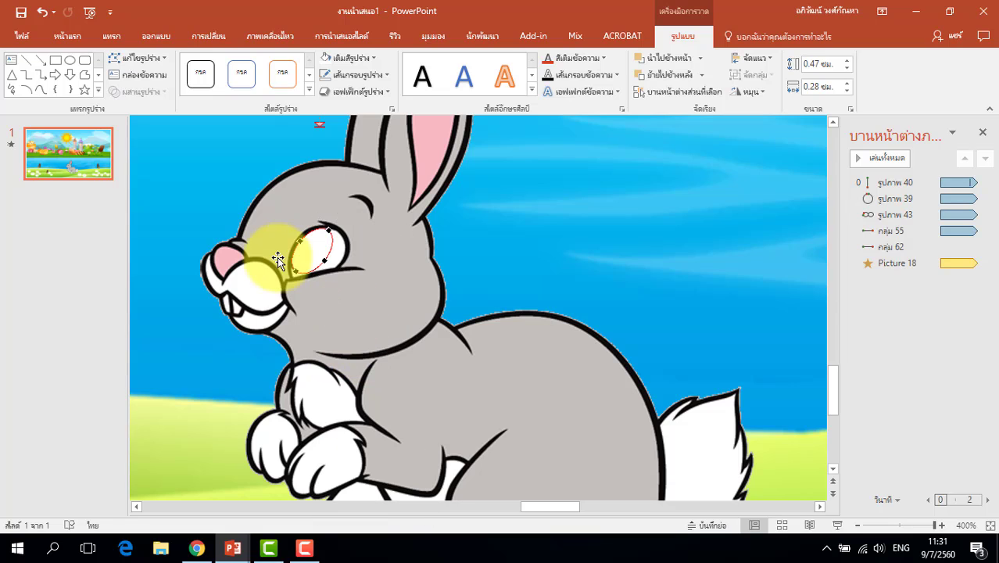
mouse_move(298, 270)
left_mouse_down()
mouse_move(317, 254)
mouse_move(307, 263)
left_mouse_up()
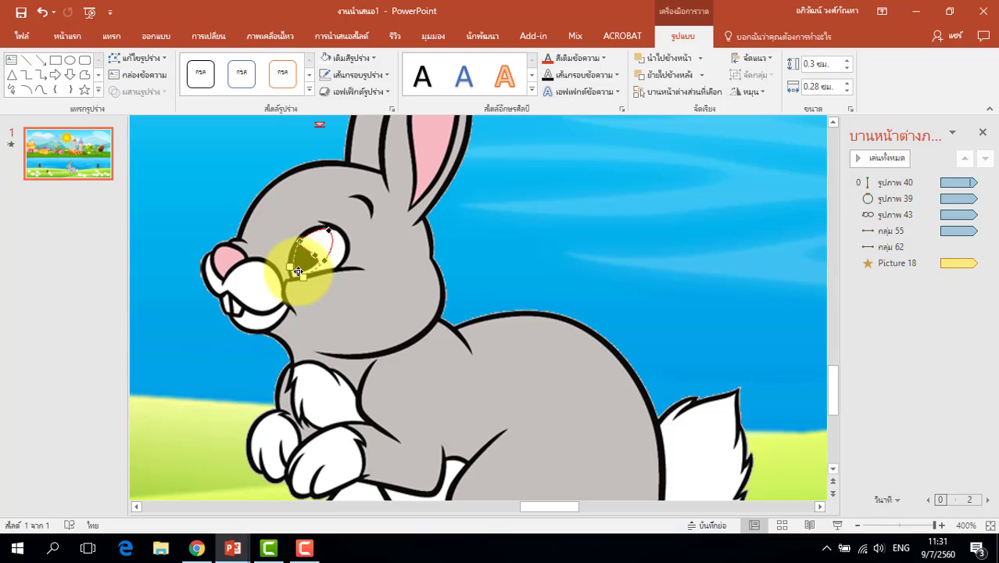
left_click_drag(299, 270, 298, 270)
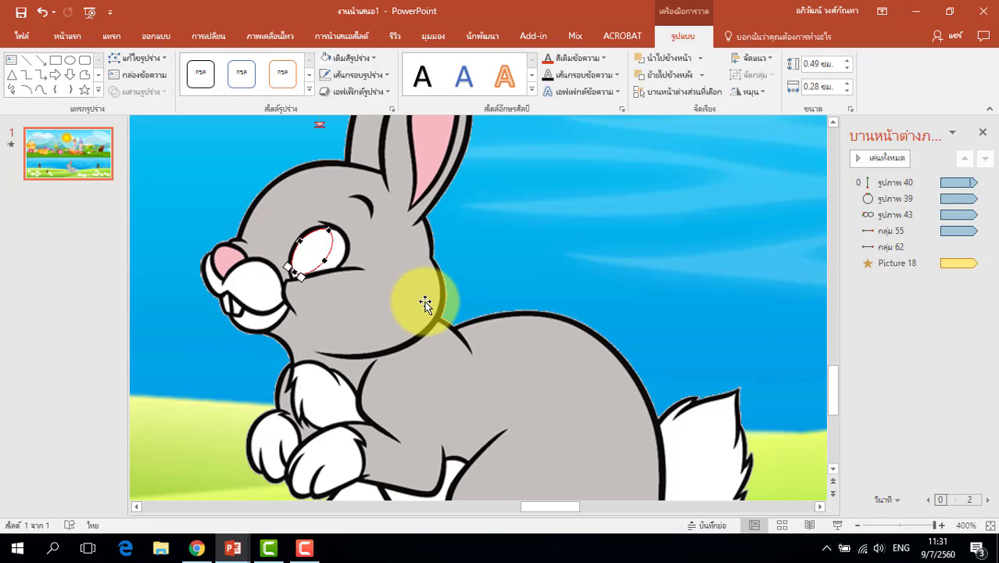
left_click(379, 267)
left_click(314, 253)
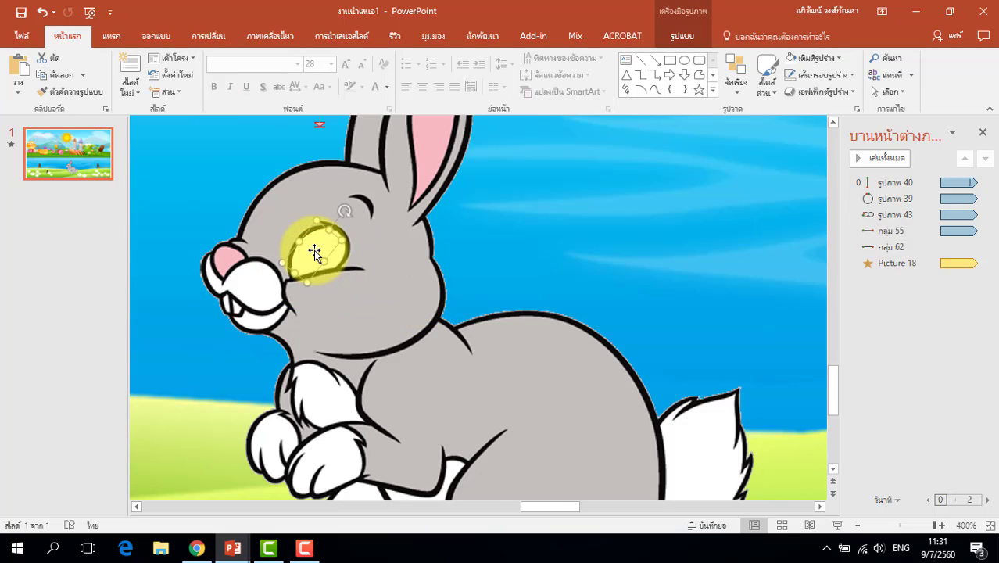
left_click_drag(314, 252, 322, 250)
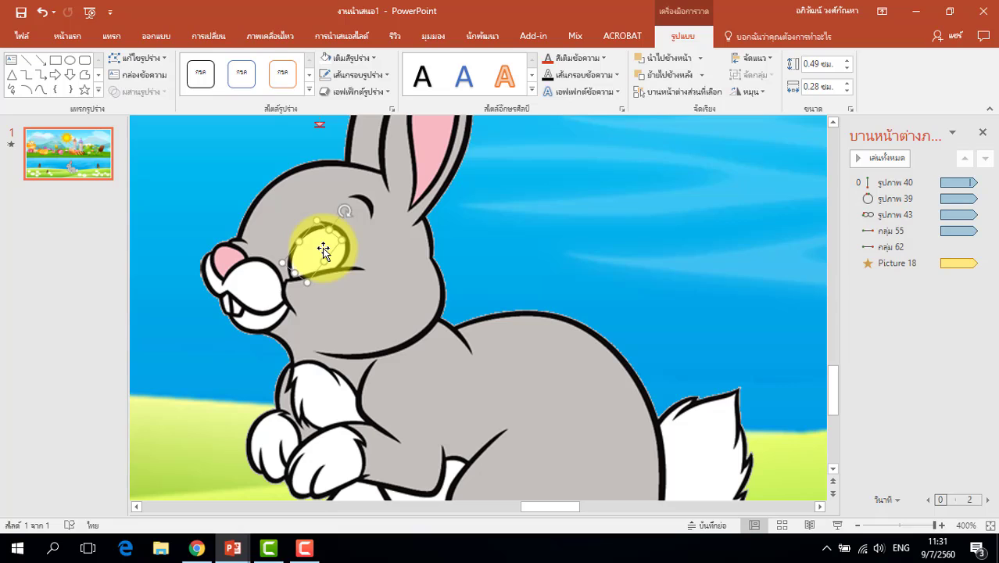
Choose Blink from the full emphasis effects list for the white eyelid oval.
left_click(269, 39)
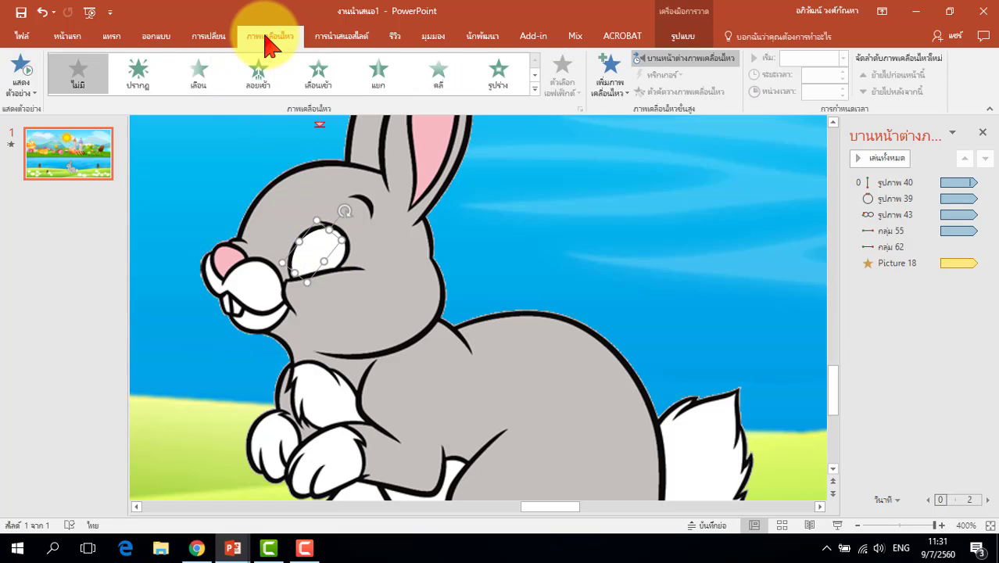
left_click(536, 89)
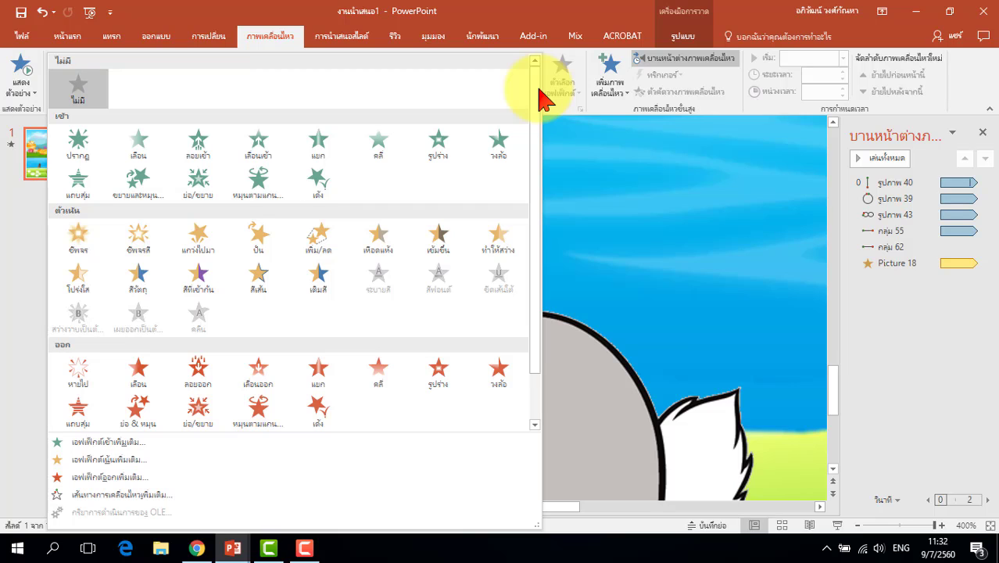
left_click_drag(538, 89, 536, 167)
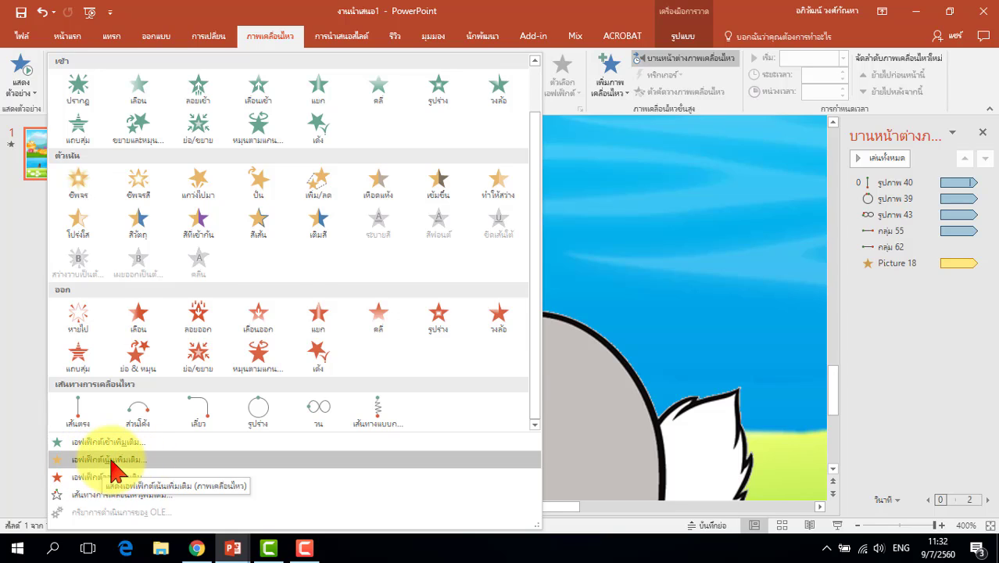
left_click(111, 461)
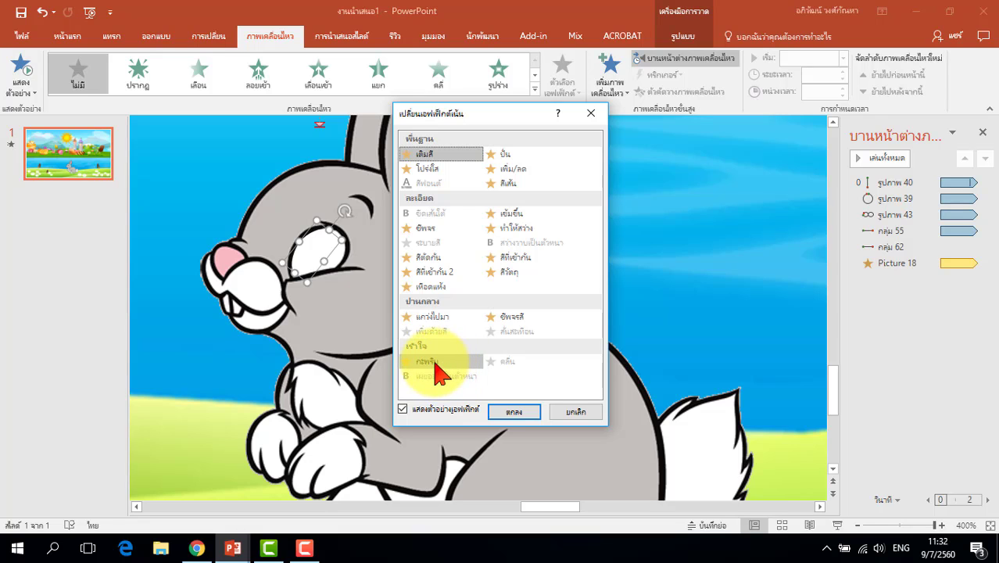
left_click(435, 364)
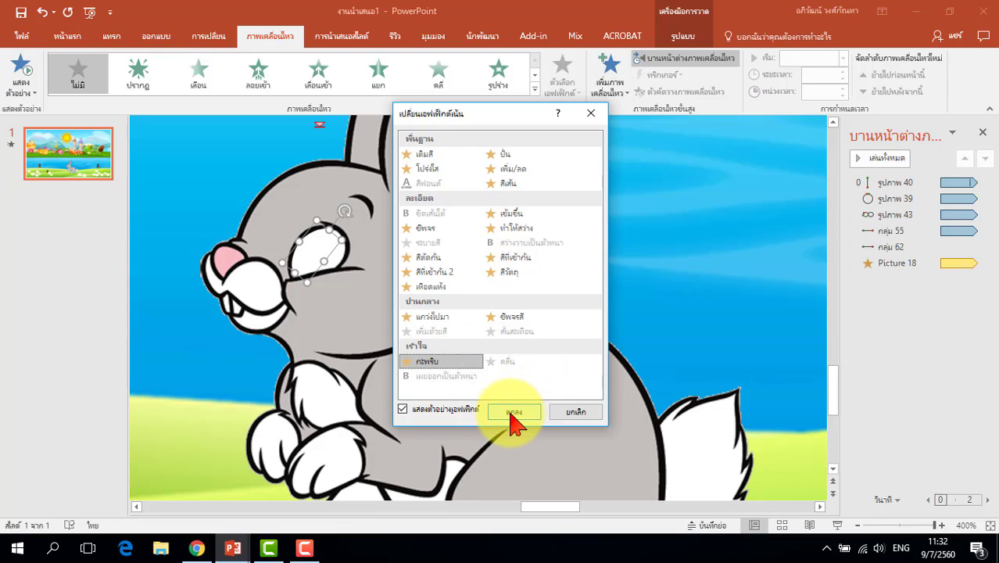
left_click(510, 415)
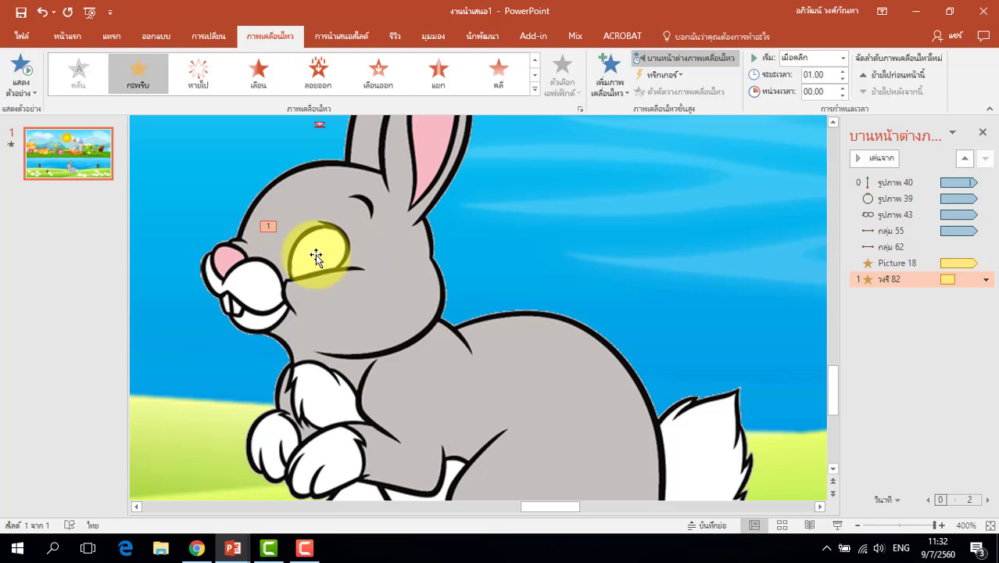
In the Blink timing options, set With Previous, 0.5 seconds, and Repeat Until End of Slide.
left_click(986, 280)
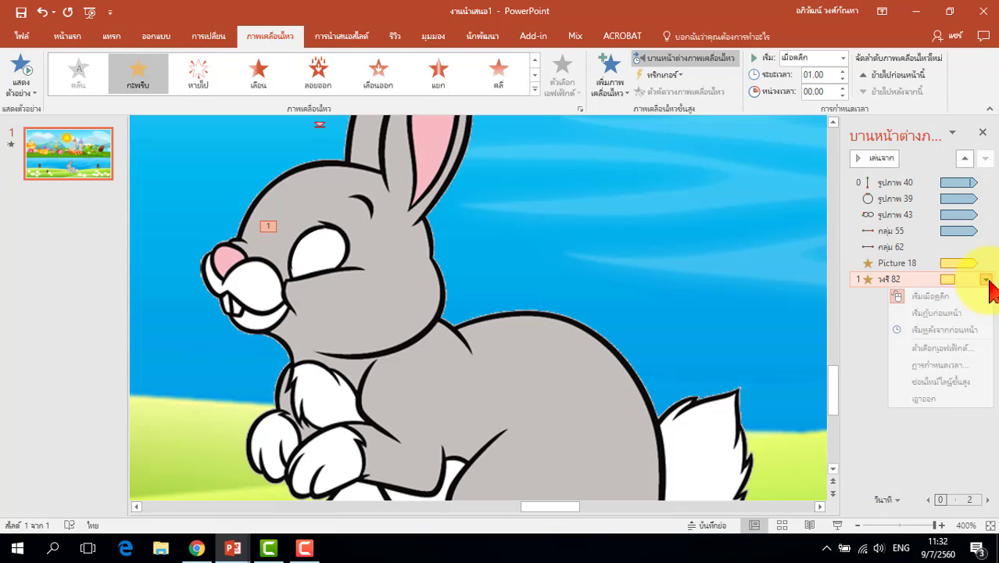
left_click(960, 348)
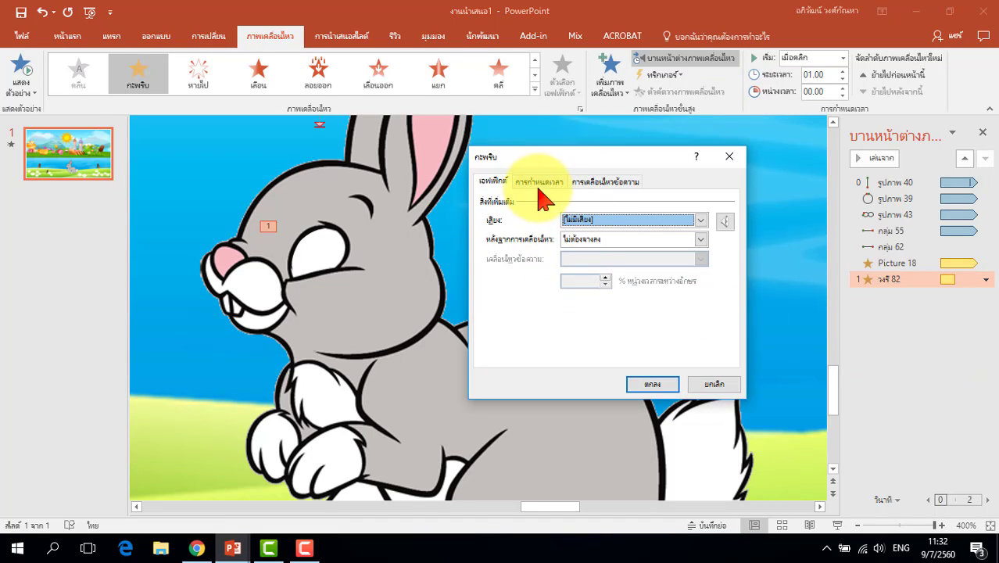
left_click(539, 186)
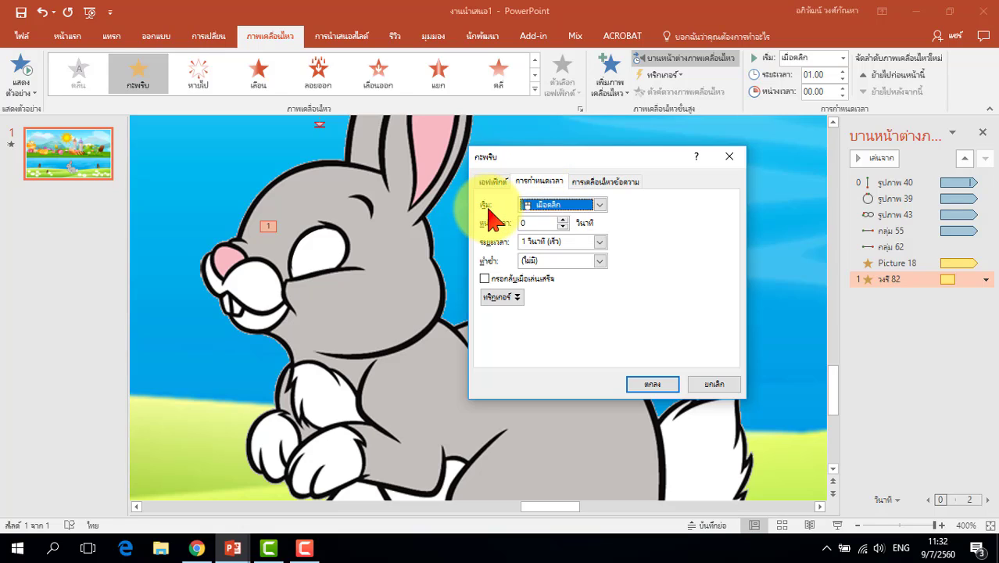
left_click(602, 205)
left_click(591, 235)
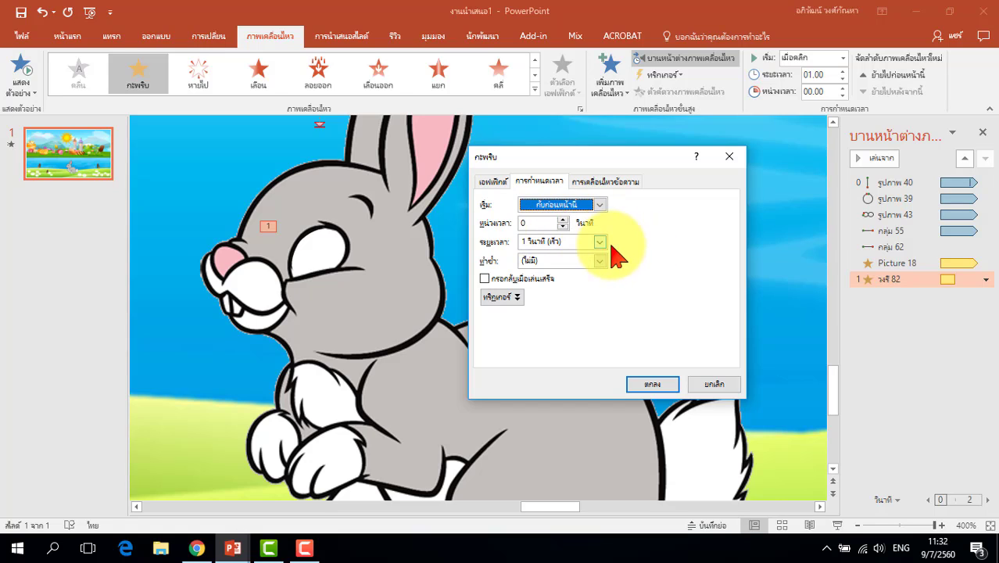
left_click(601, 243)
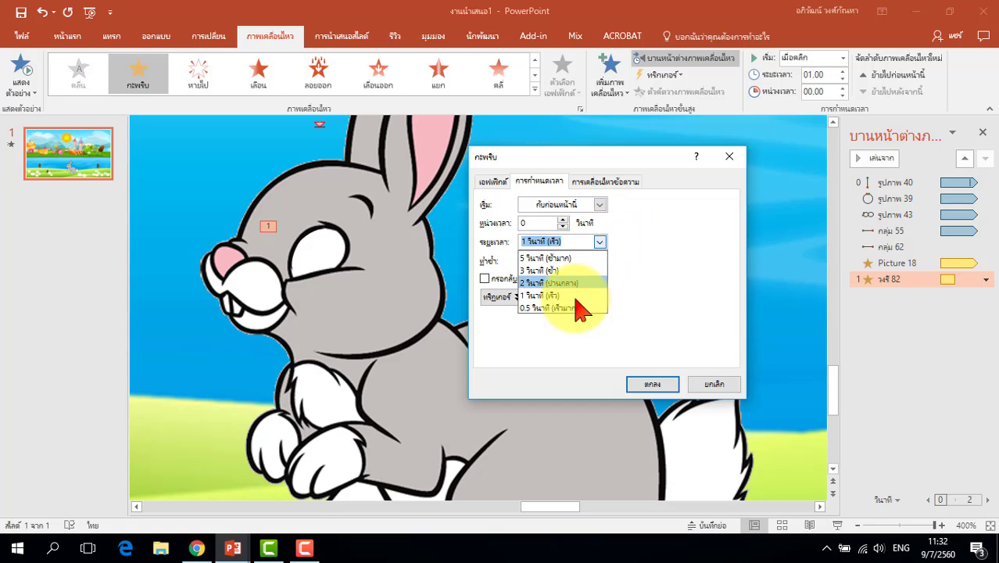
left_click(575, 309)
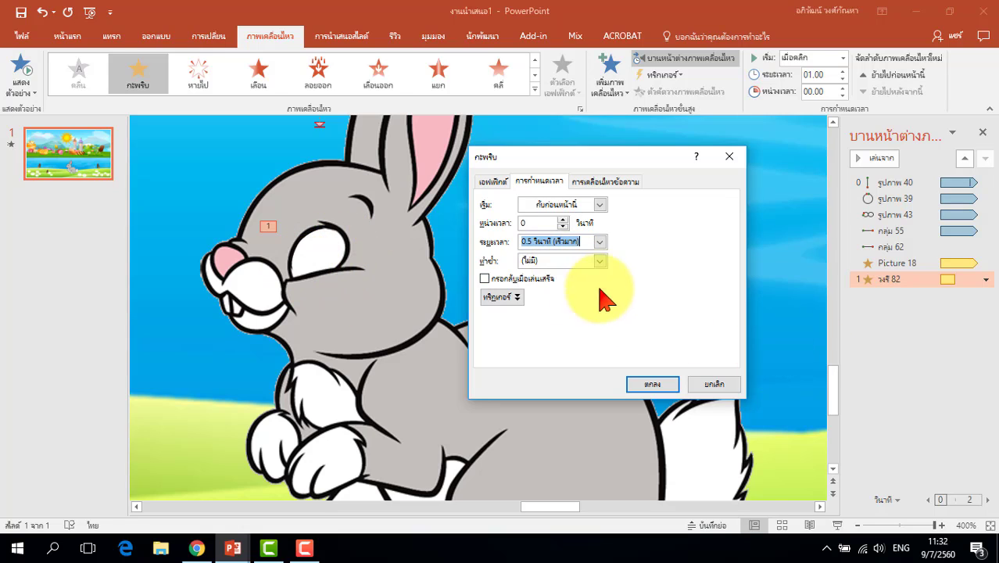
left_click(602, 261)
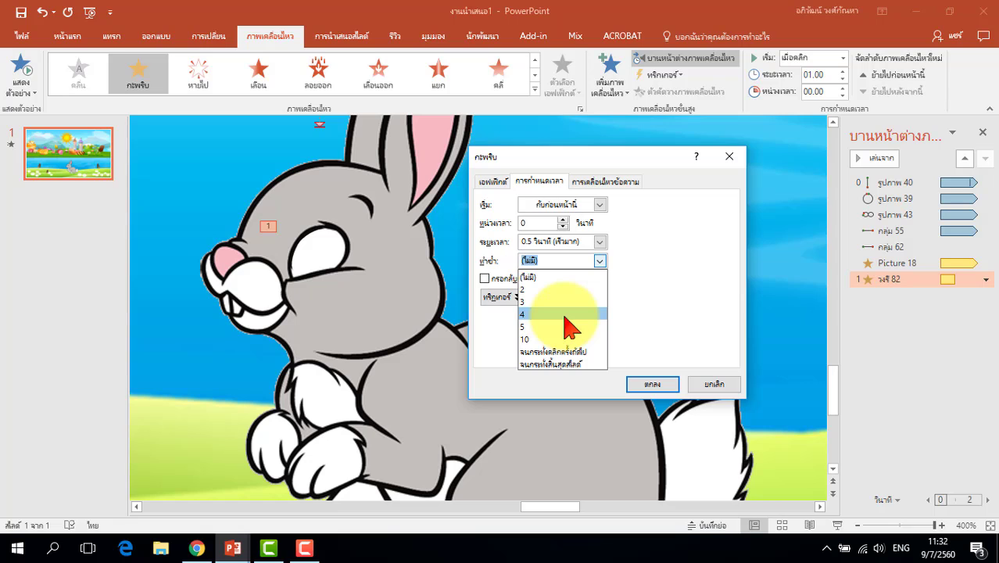
left_click(583, 364)
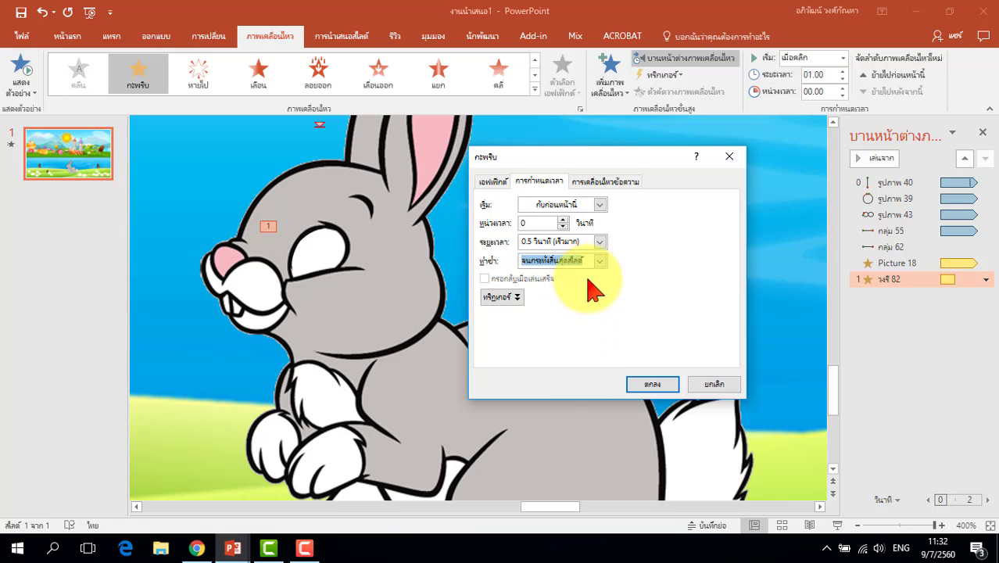
left_click(657, 385)
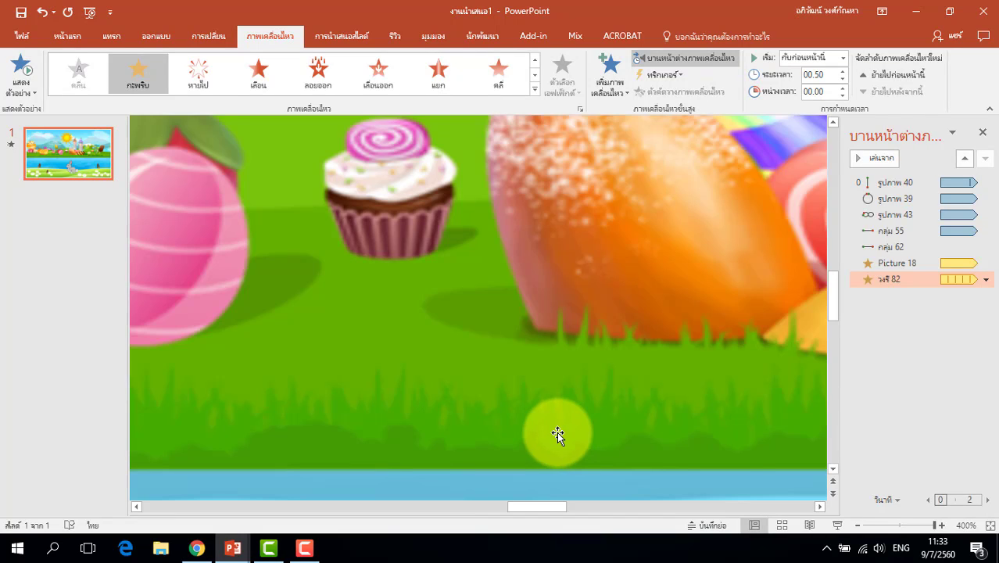
Fit the slide to the window and play it as a slide show to check the rabbit's blink, then exit back to editing.
left_click(989, 525)
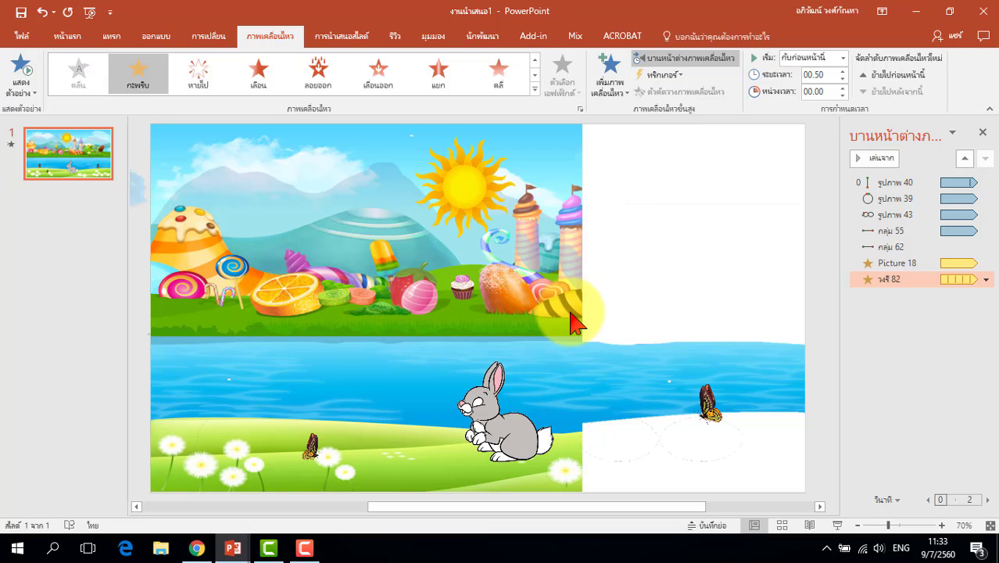
left_click(837, 526)
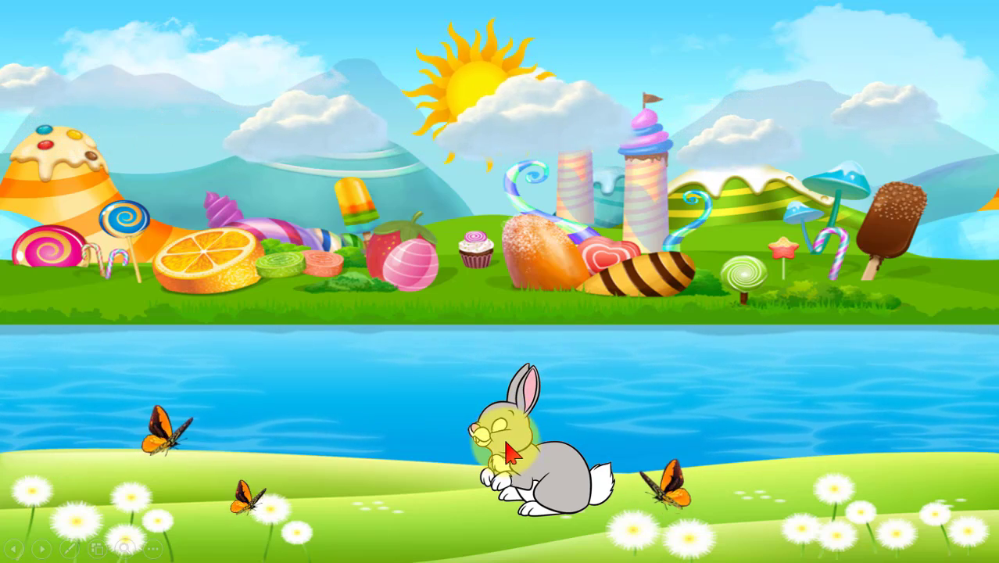
key("Escape")
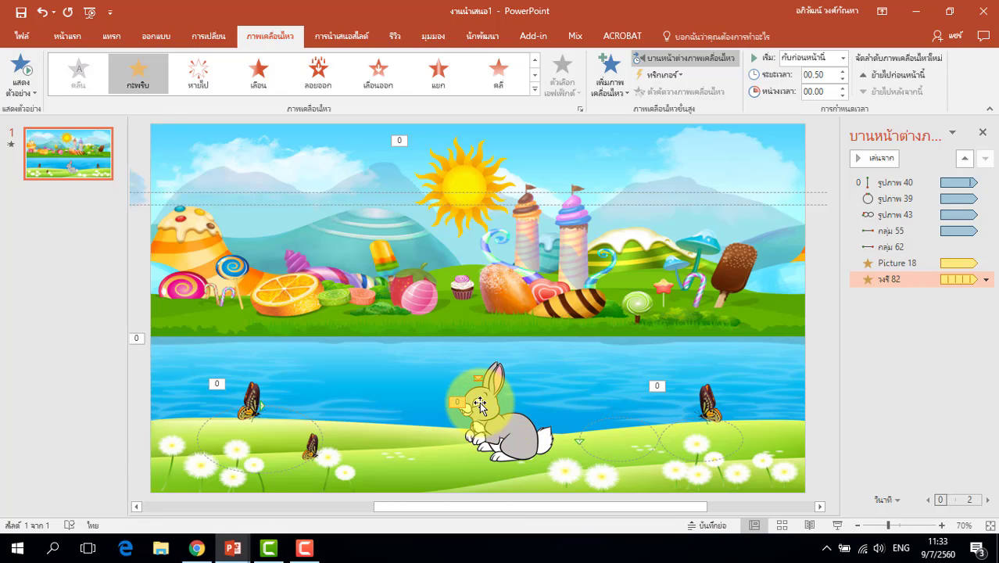
Set the eyelid oval's Blink effect to Hide After Animation in Effect Options.
left_click(986, 280)
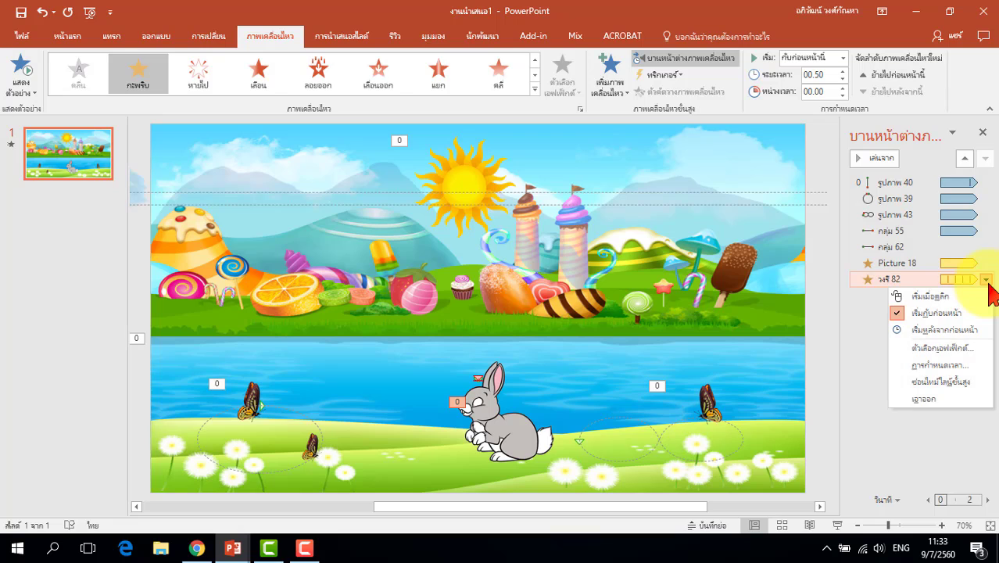
left_click(969, 348)
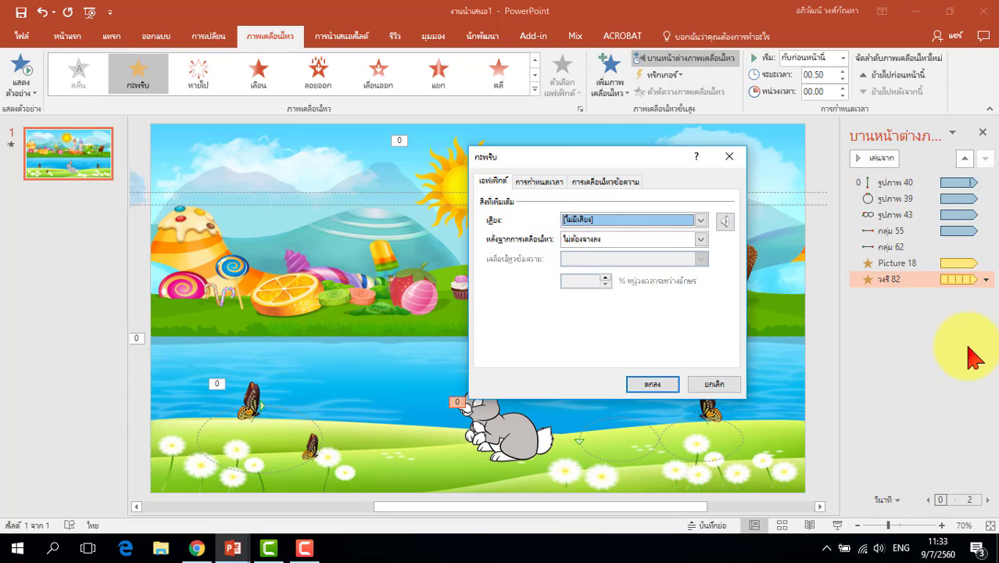
left_click(547, 182)
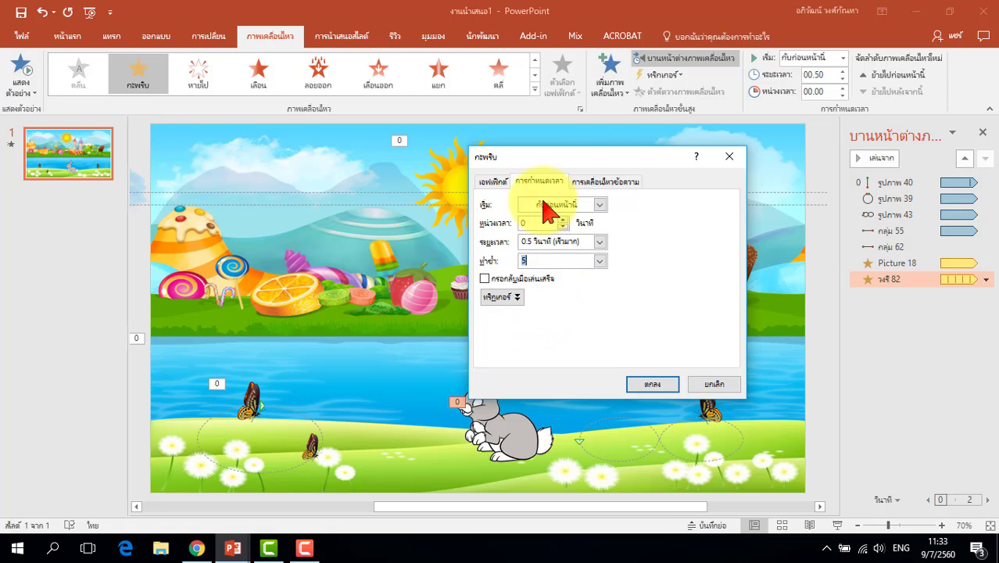
left_click(493, 182)
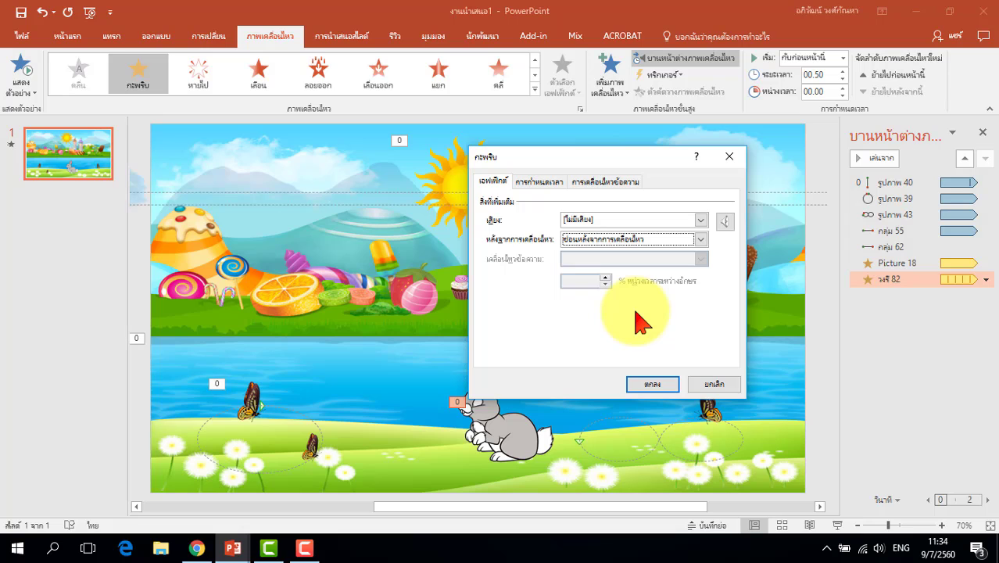
left_click(654, 385)
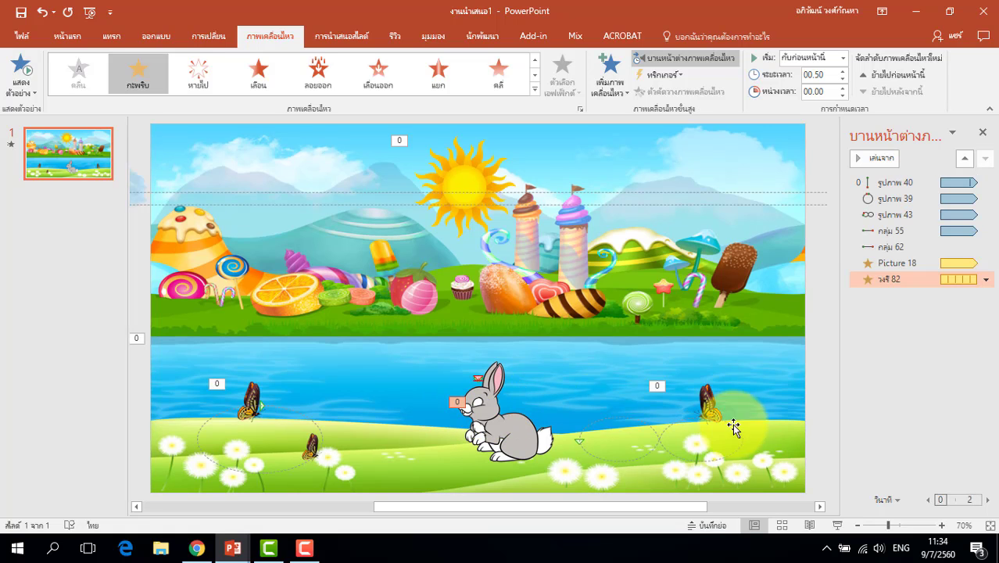
Play the slide show, triggering the rabbit, spinning sun and candy-tower animations up to the right tower's frosting cap.
left_click(836, 525)
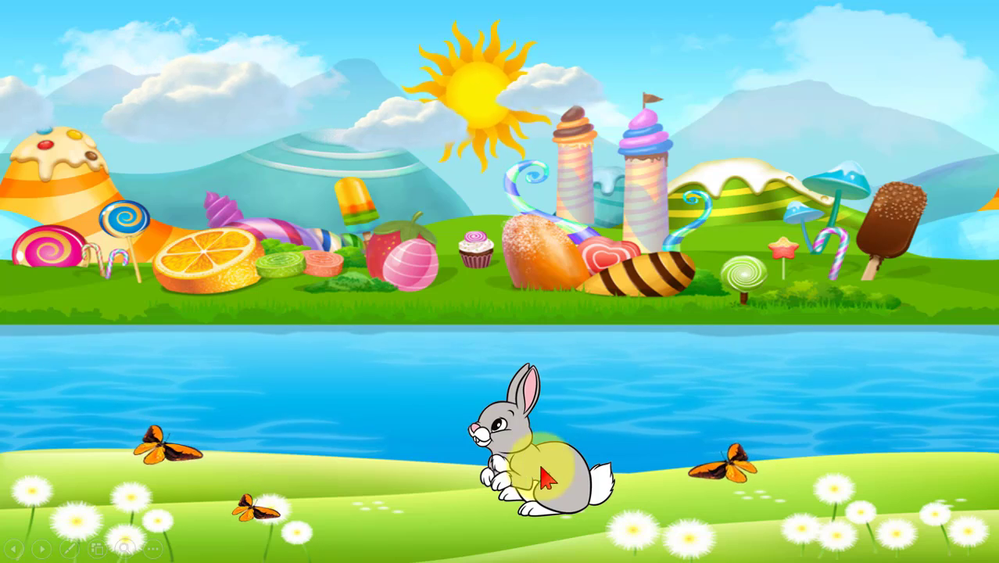
left_click(574, 477)
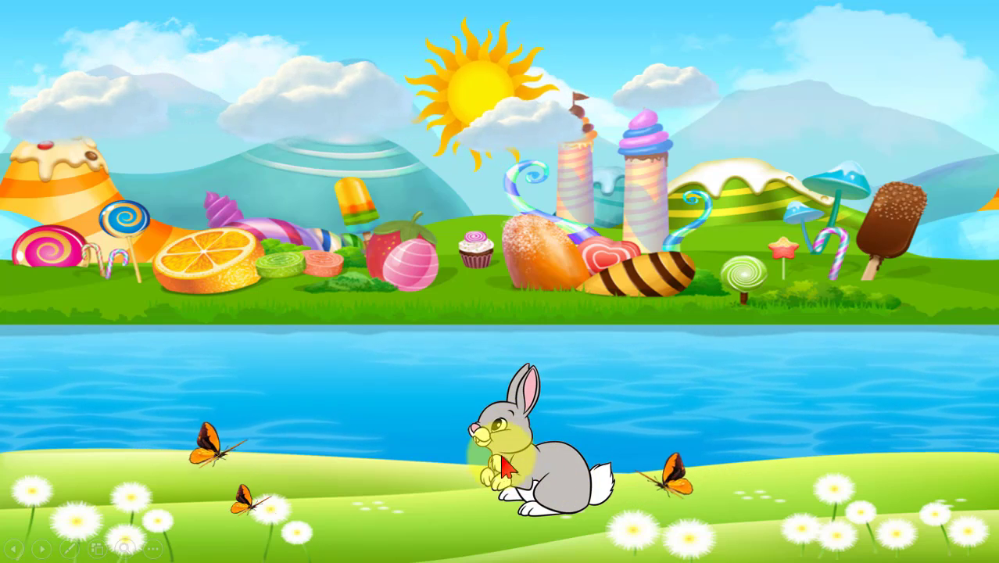
left_click(481, 90)
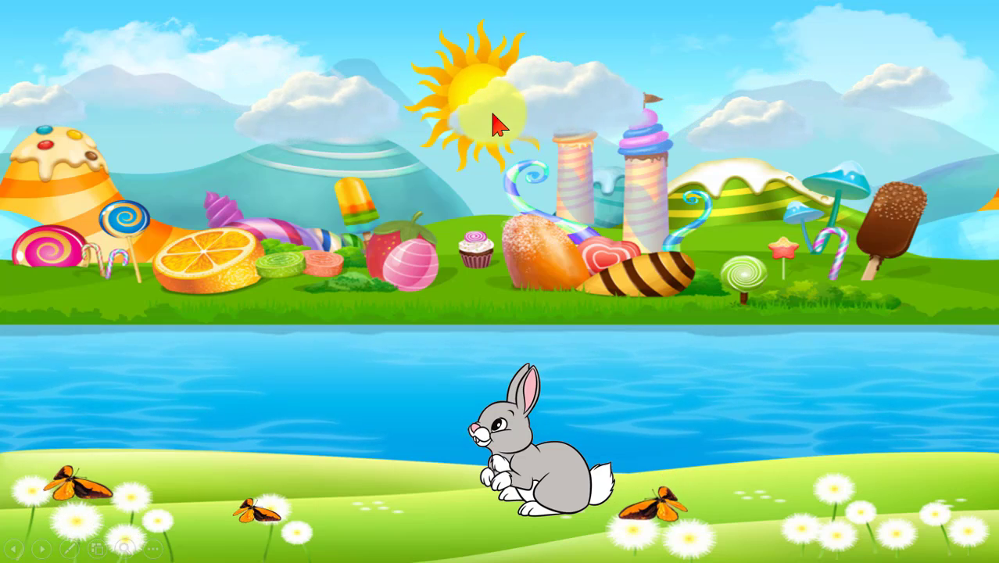
left_click(494, 121)
left_click(345, 316)
left_click(699, 246)
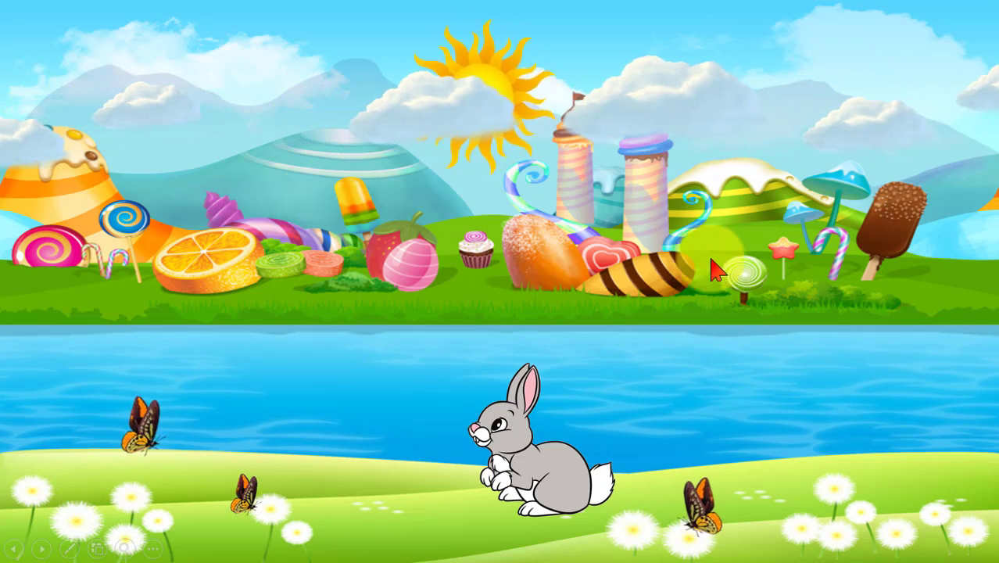
left_click(708, 283)
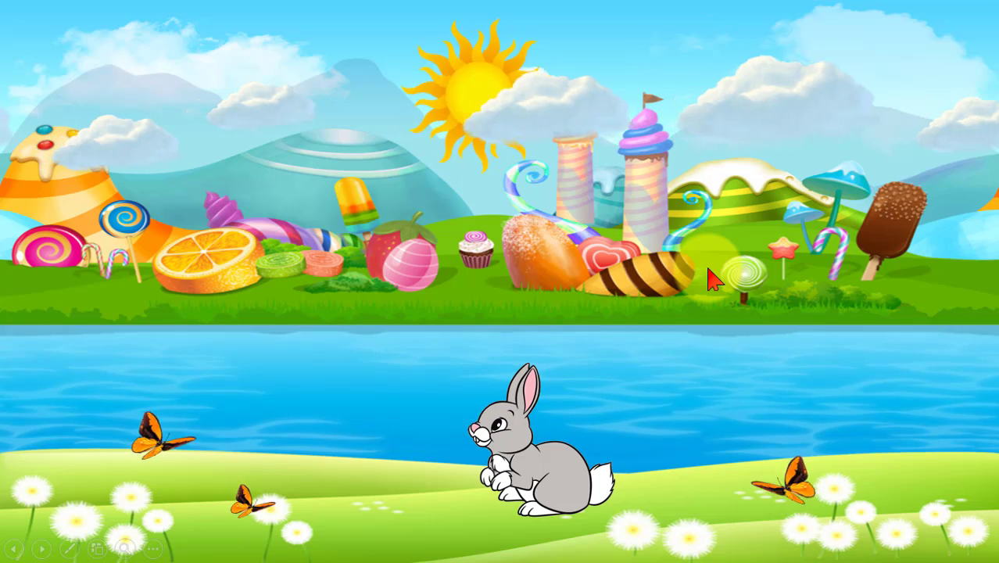
left_click(659, 297)
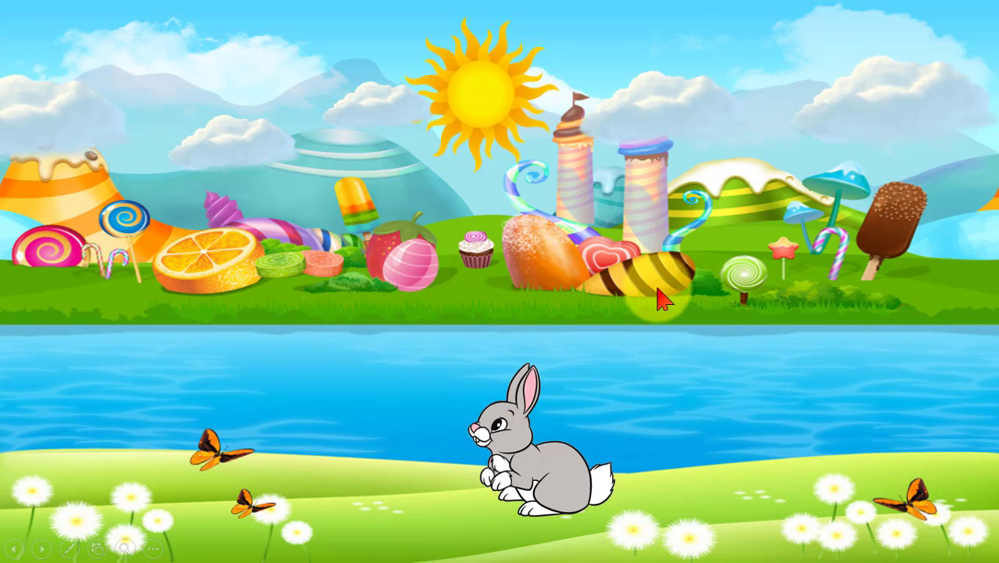
left_click(651, 300)
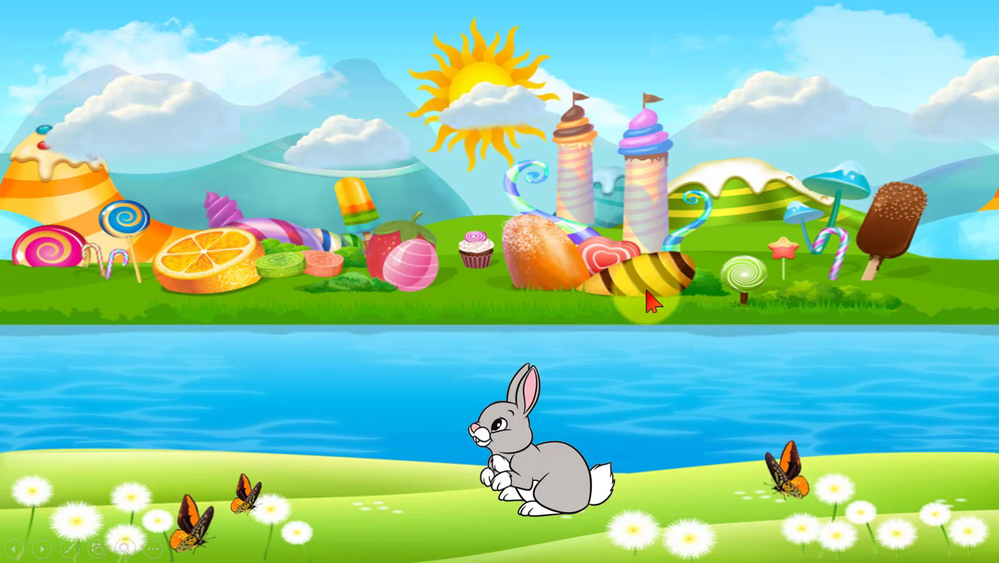